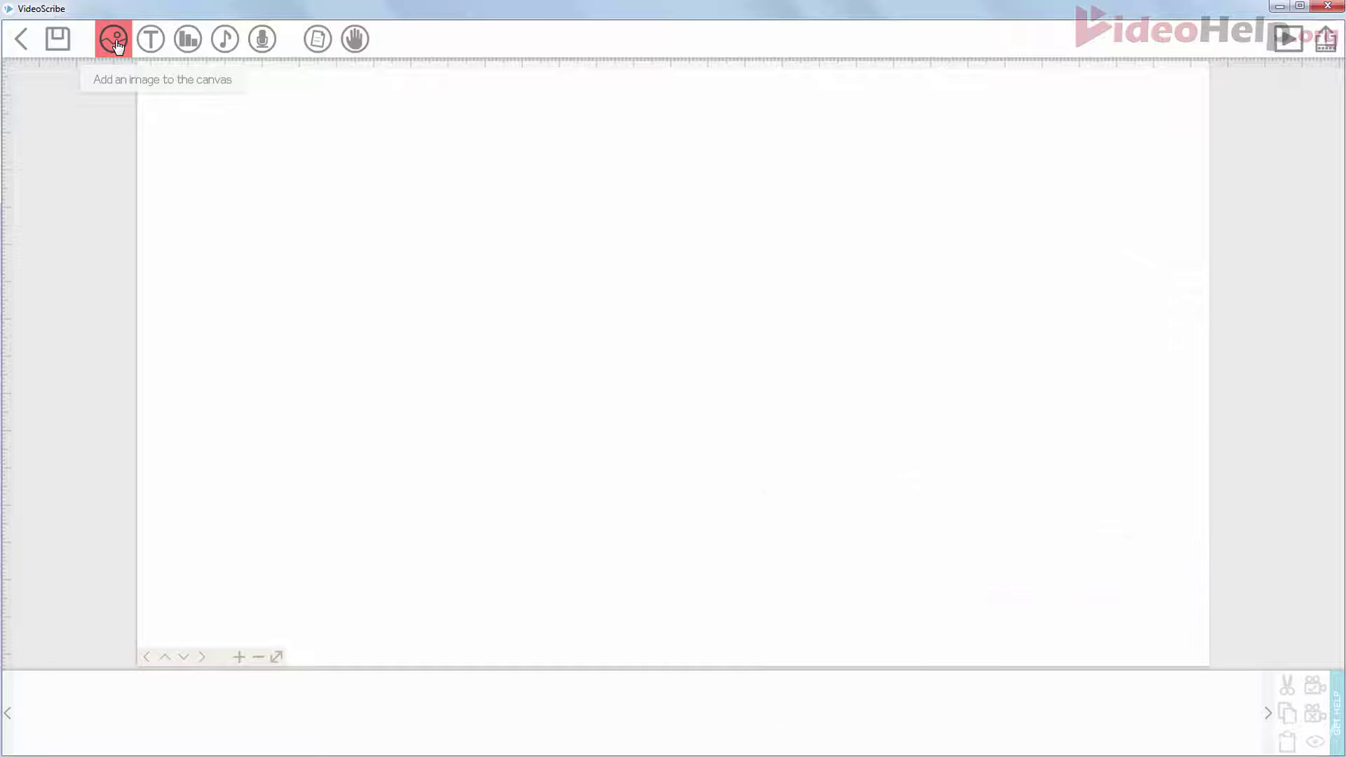
- Search the image library for "man" and add the man holding both hands to his head to the canvas
click(114, 42)
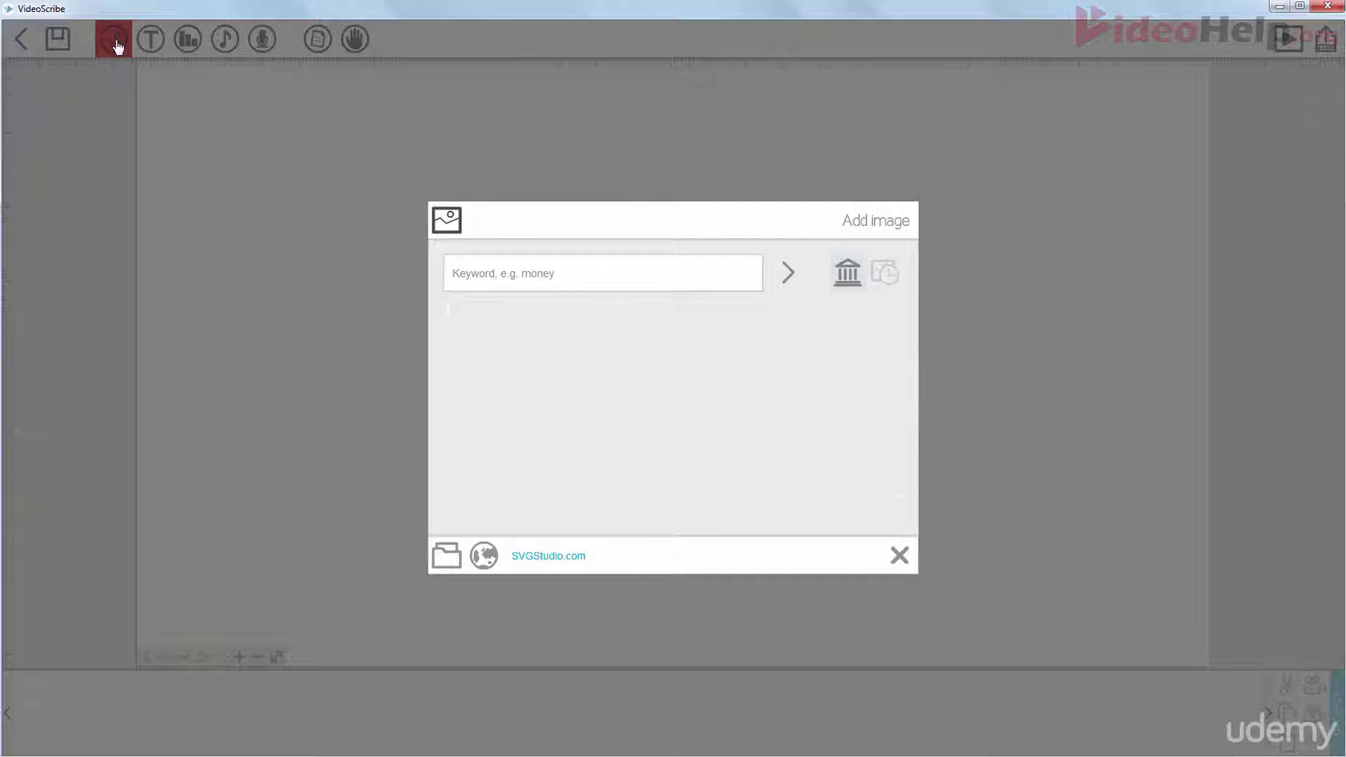
click(541, 278)
text(man)
key(Return)
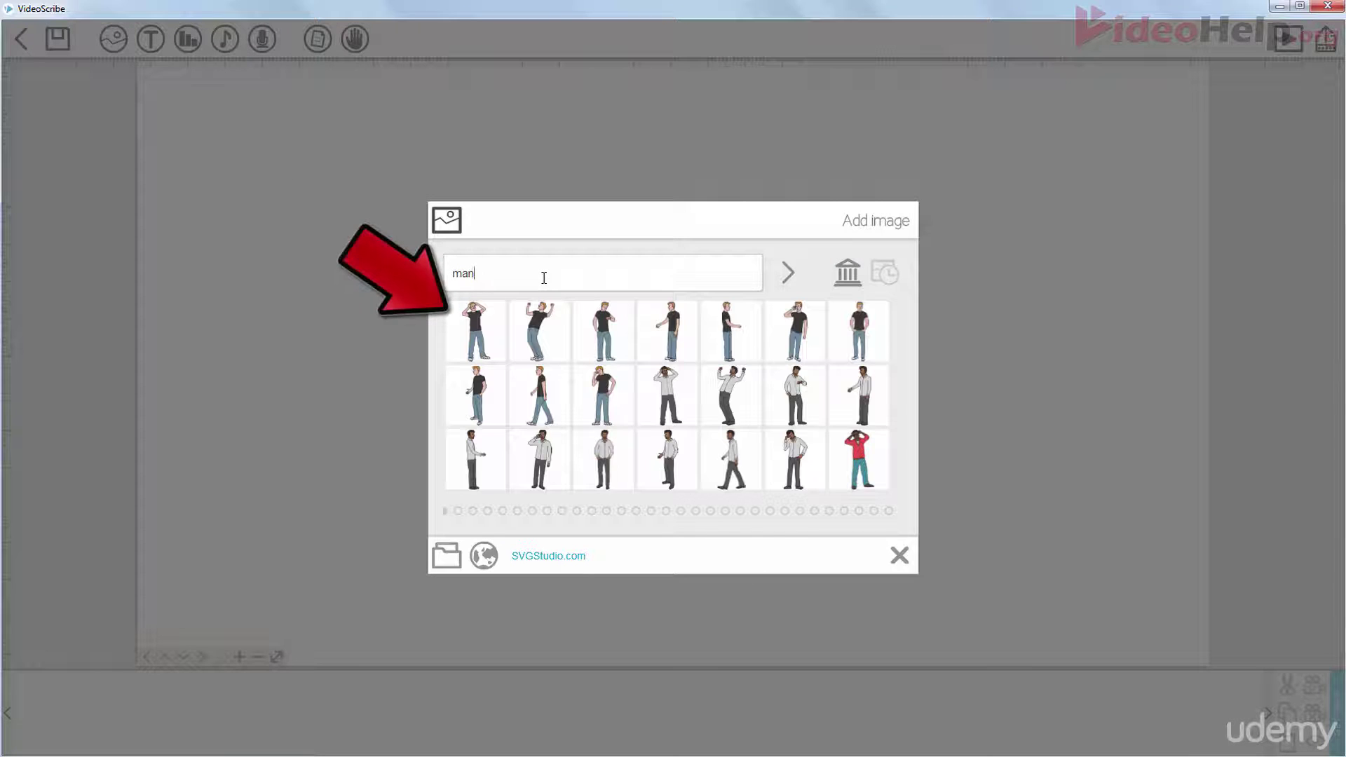
click(473, 347)
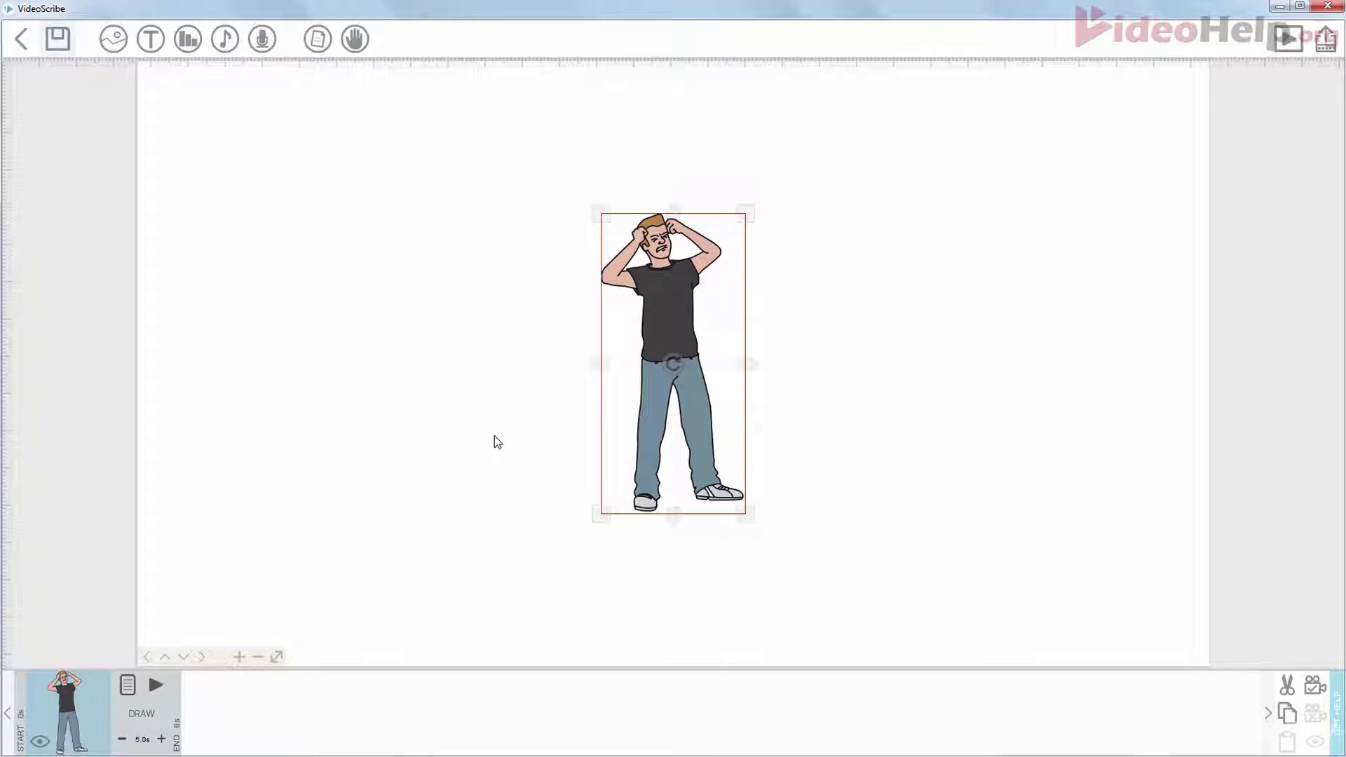
- Set the camera position for the man image to the current view and set its draw time to 3 seconds
click(1315, 684)
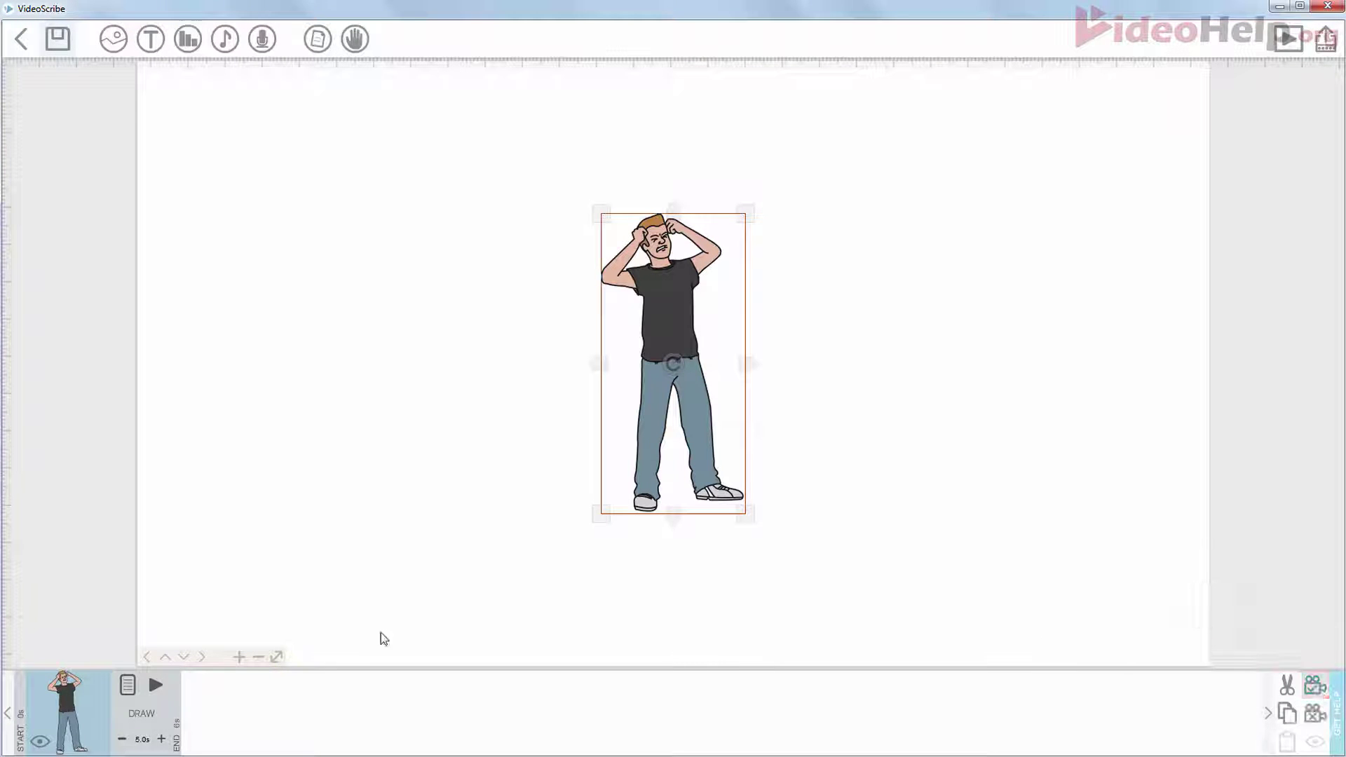
click(142, 739)
text(3)
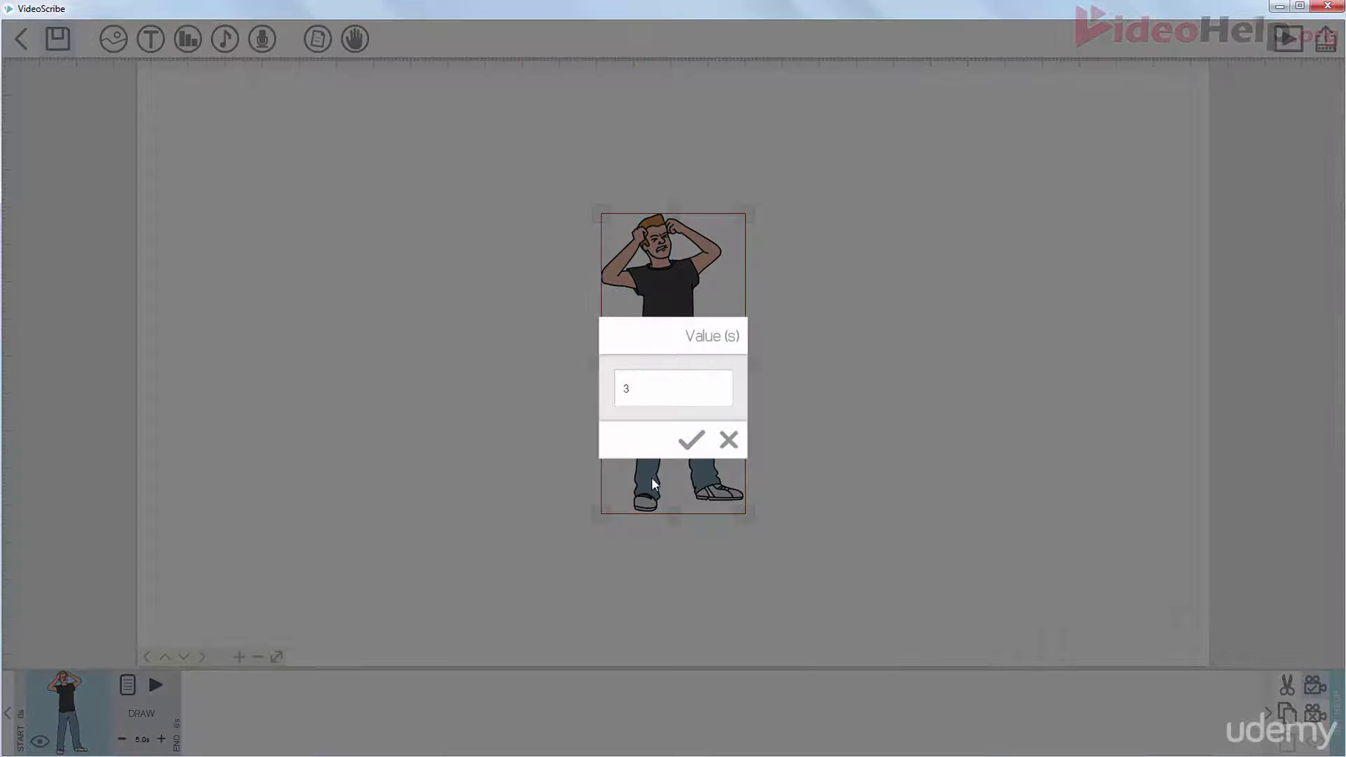
click(690, 442)
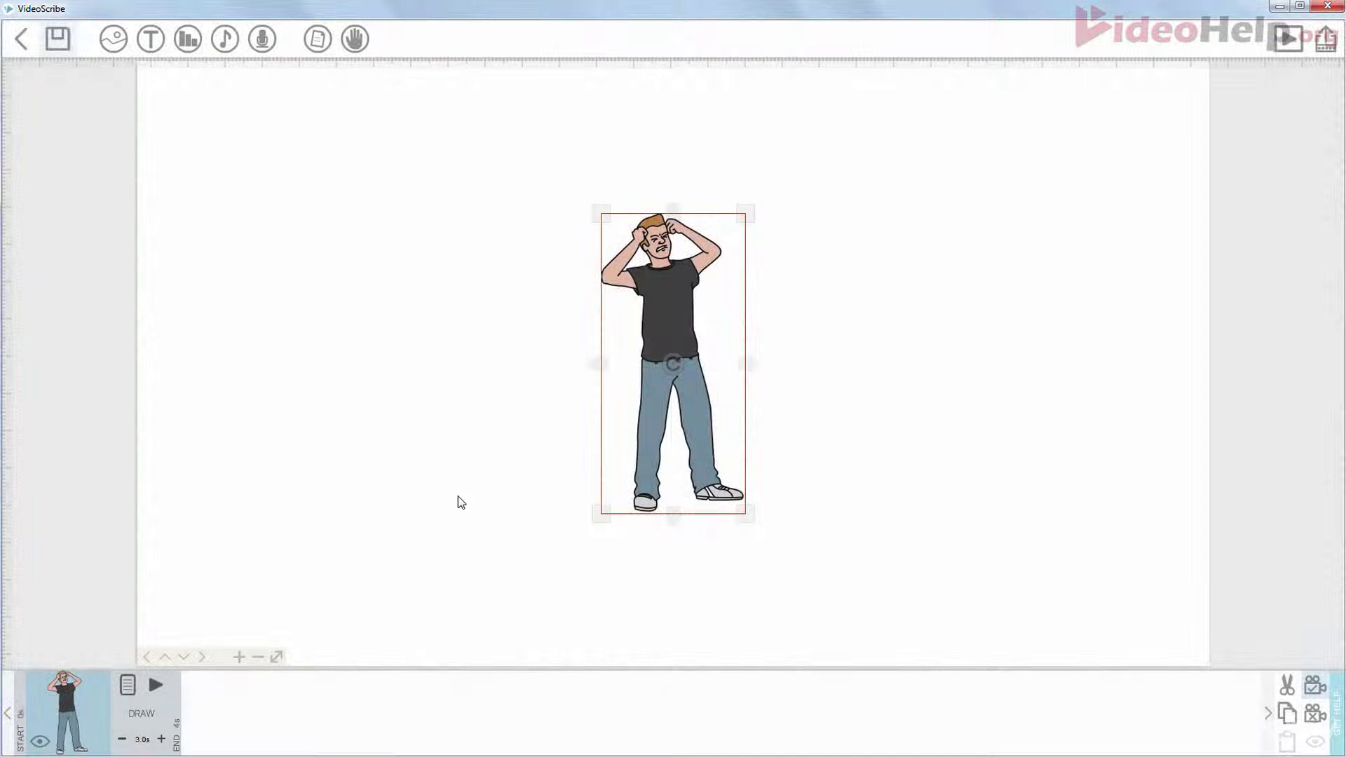
click(458, 497)
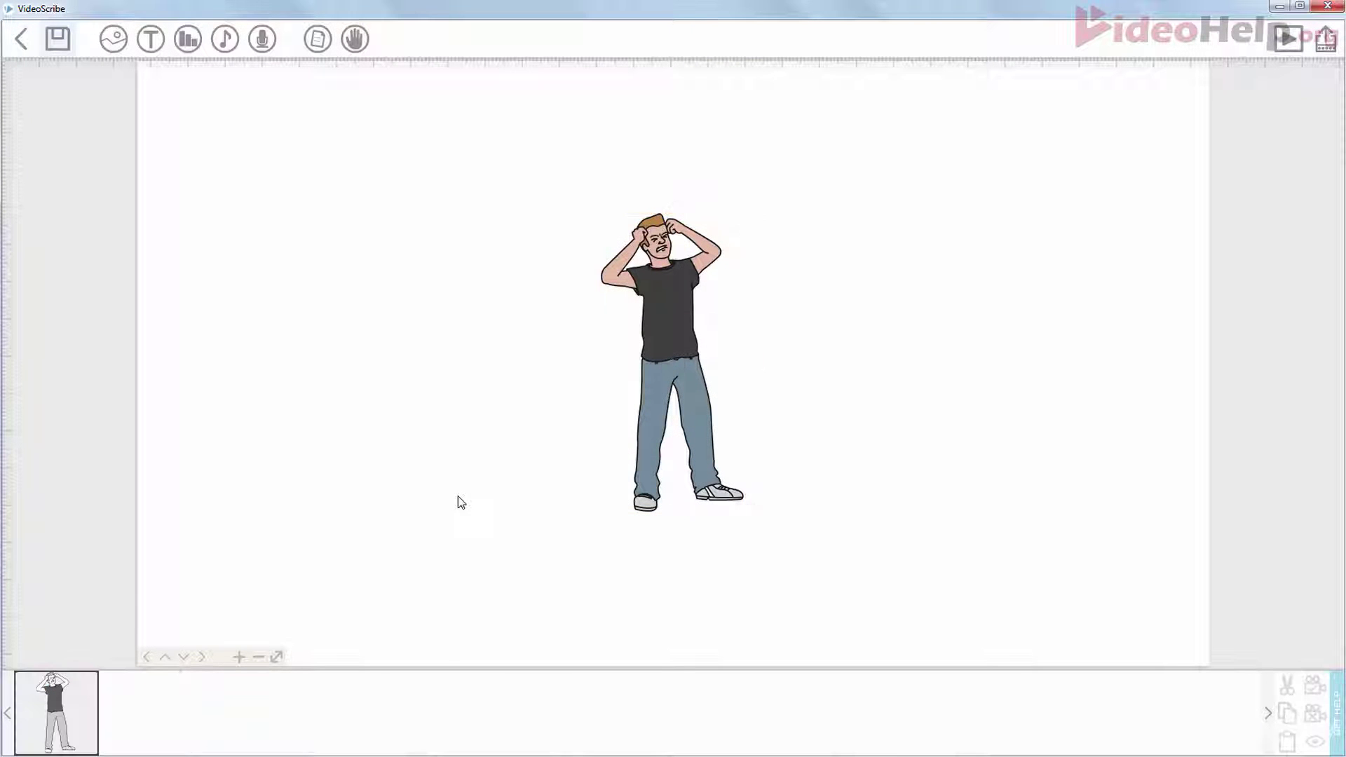
- Add the leaning man with raised fists from a "man" library search and shift him slightly right of the first man
click(112, 40)
text(man)
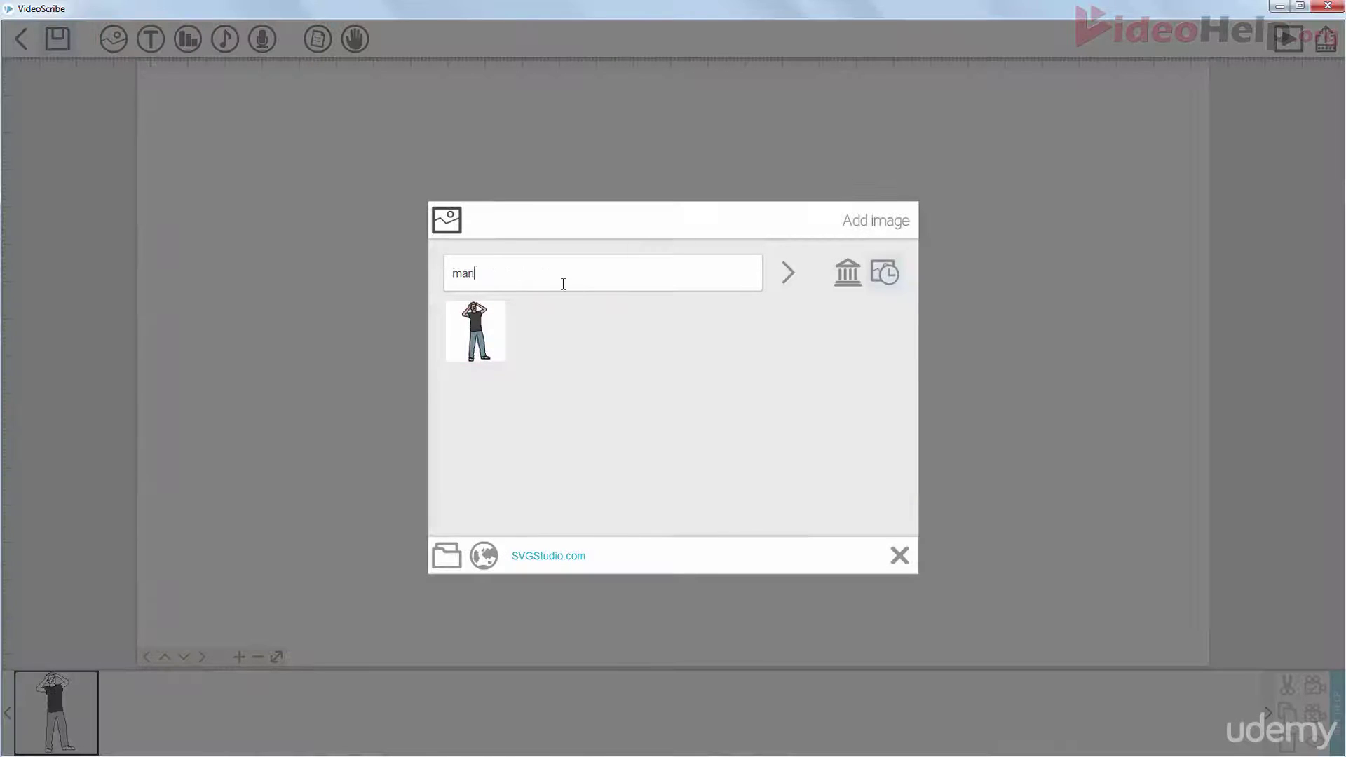
key(Return)
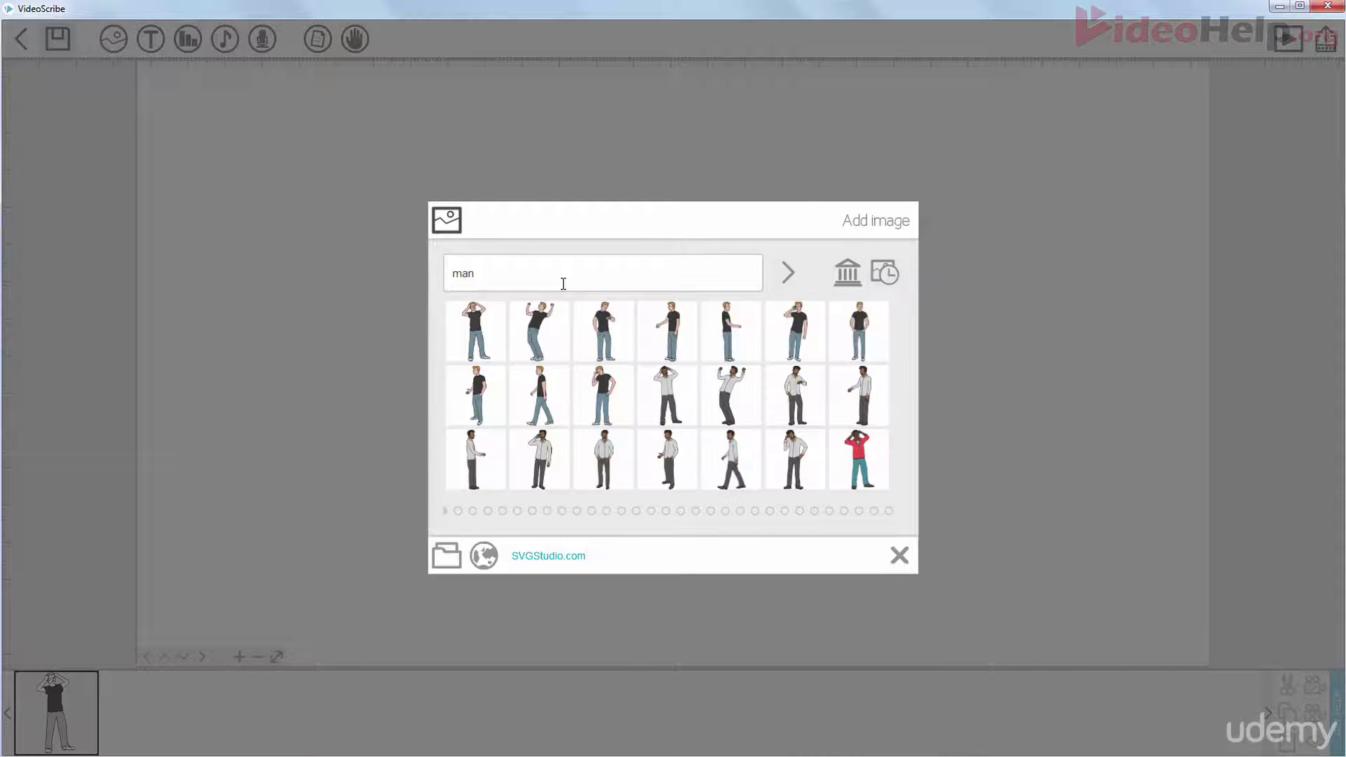
click(538, 345)
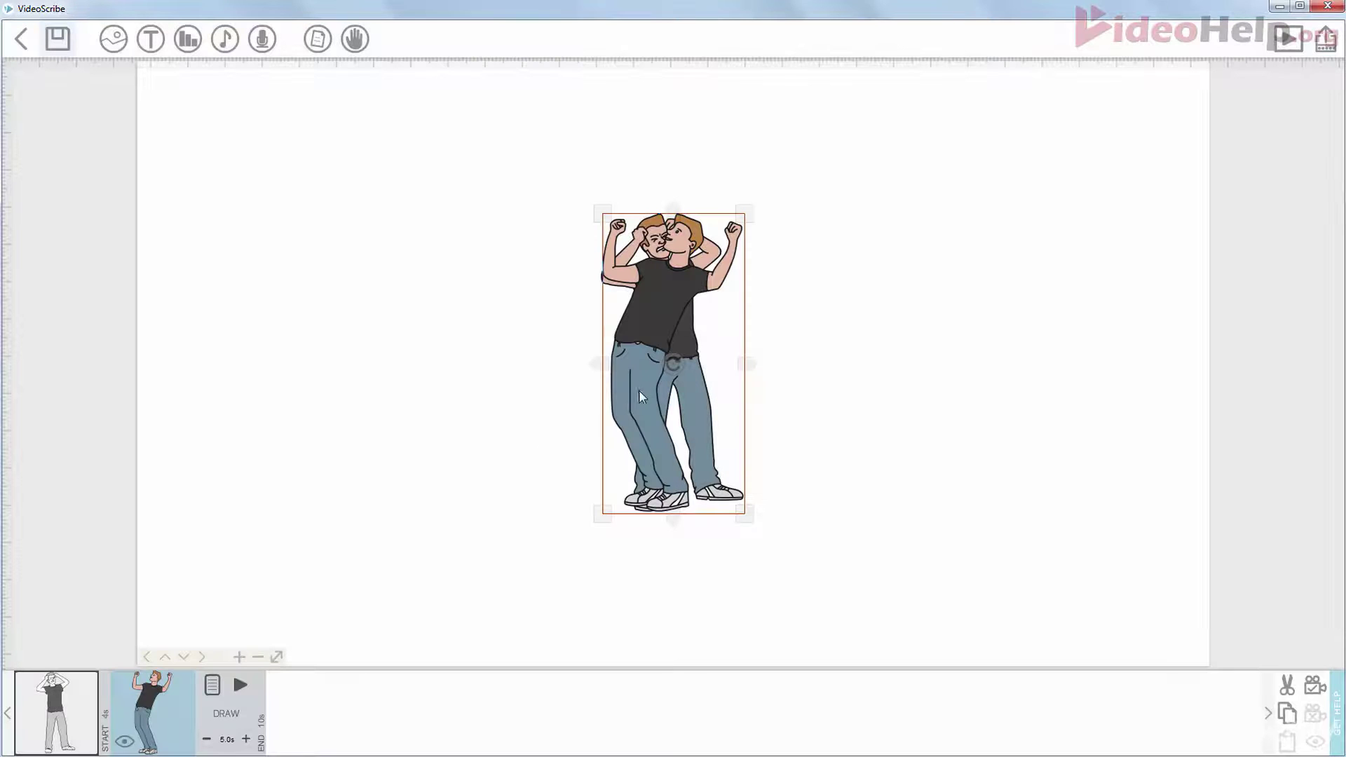
drag(647, 362, 667, 360)
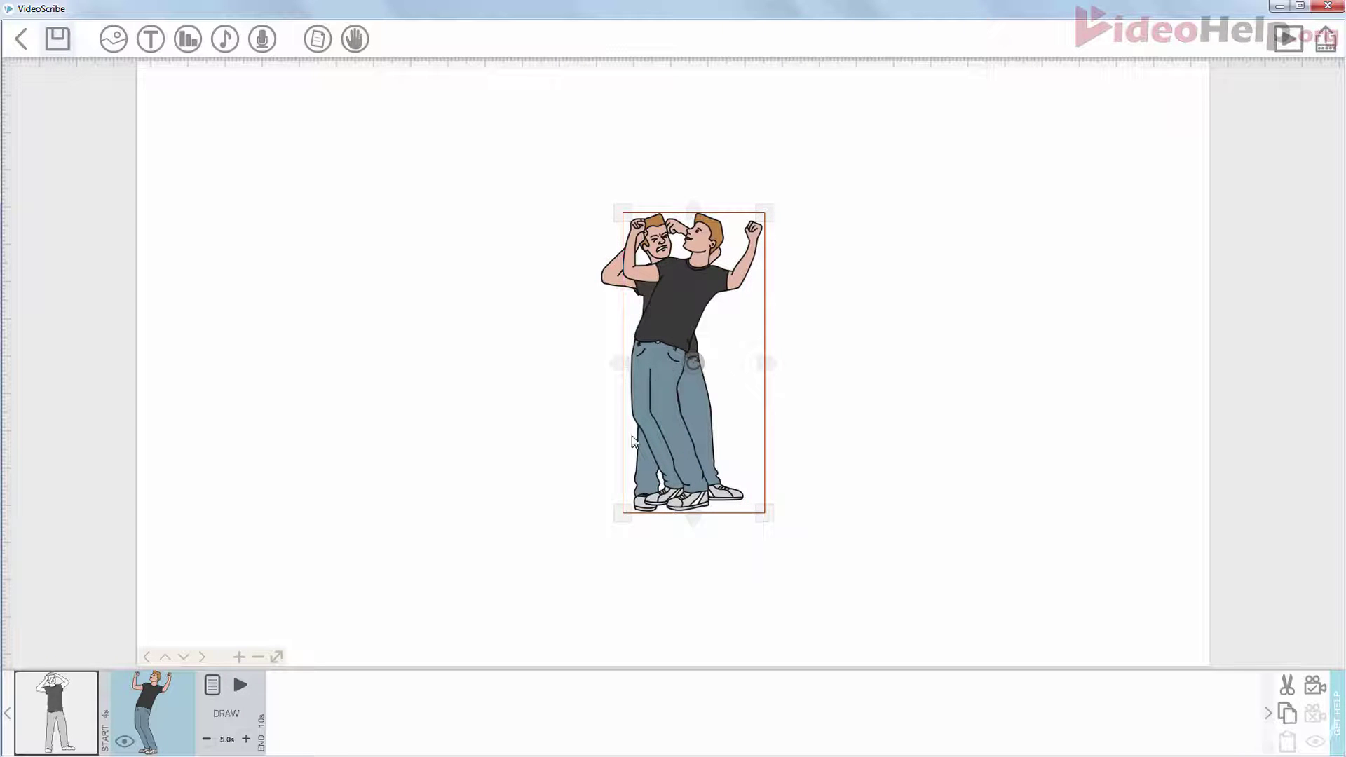
- Set the camera position for the second man image to the same view as the first
click(65, 710)
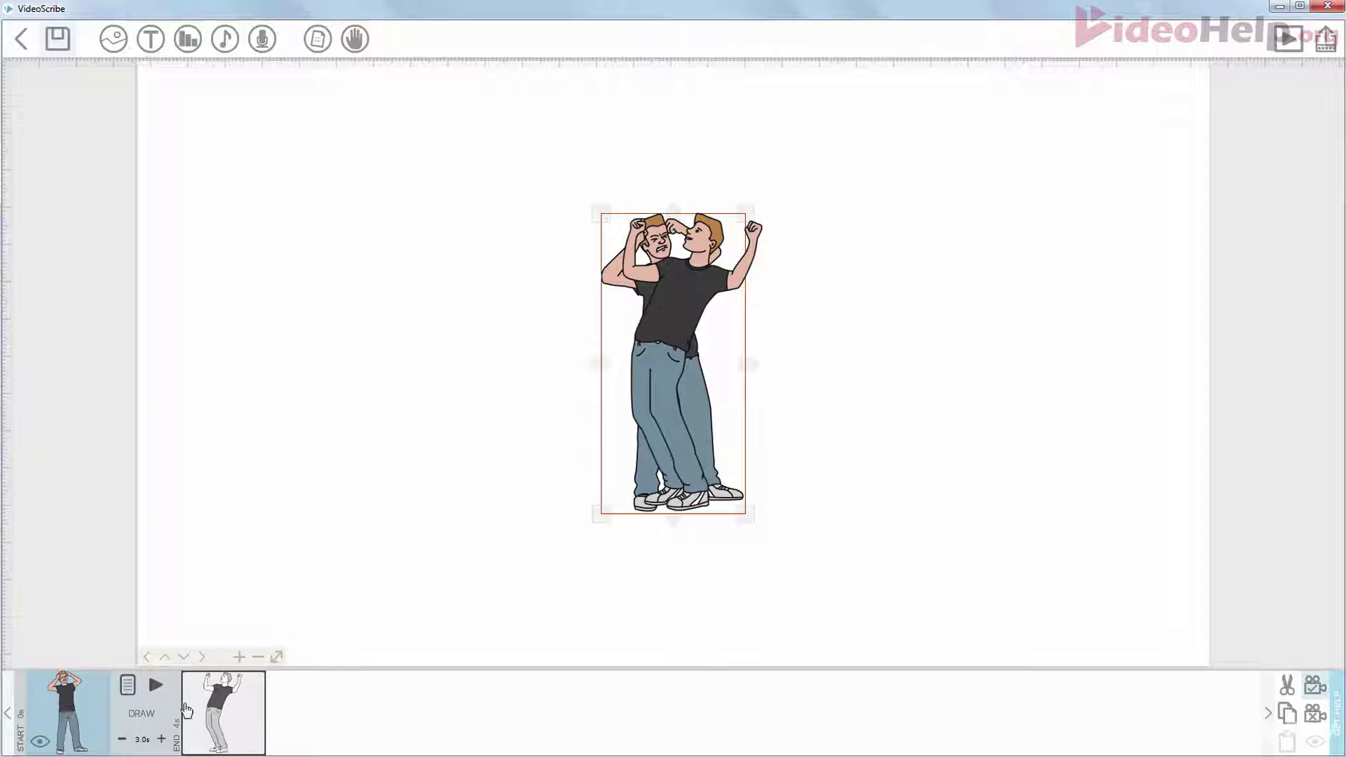
click(233, 717)
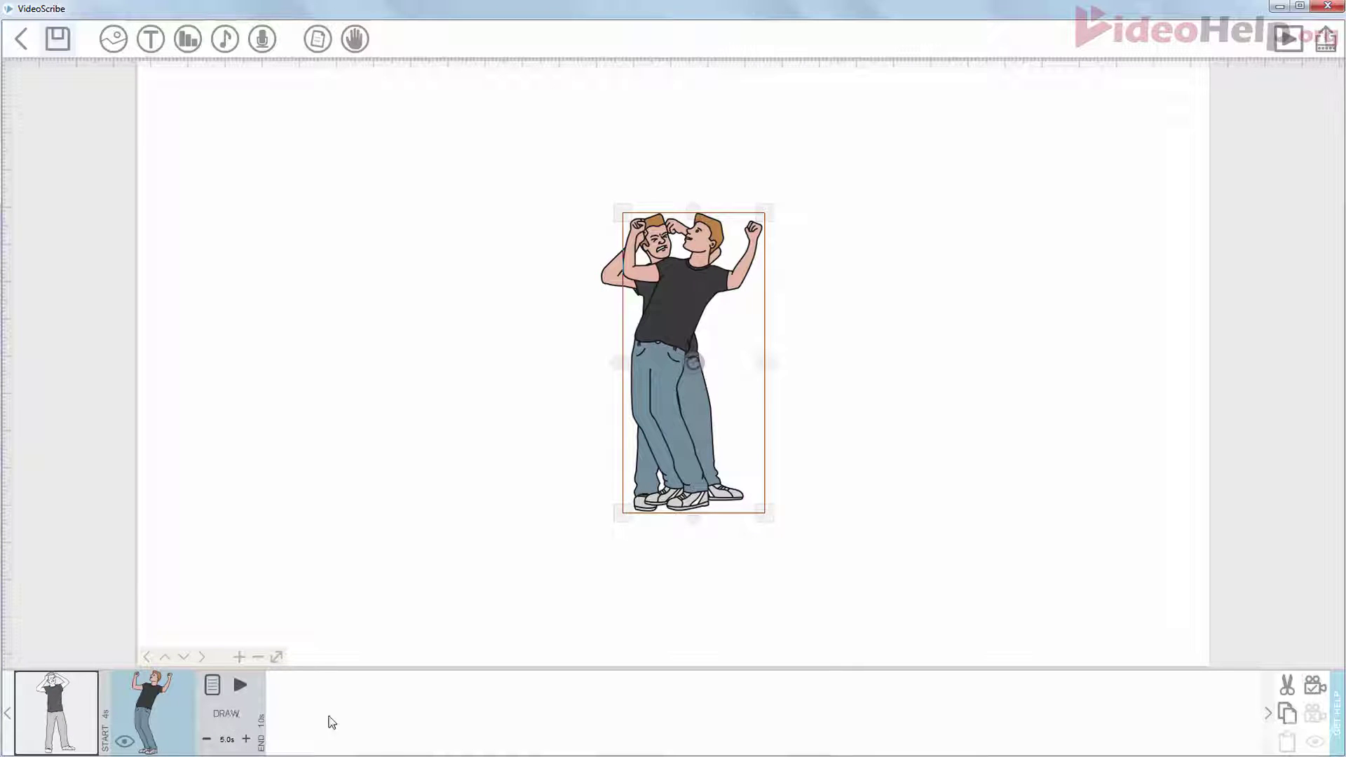
click(1320, 688)
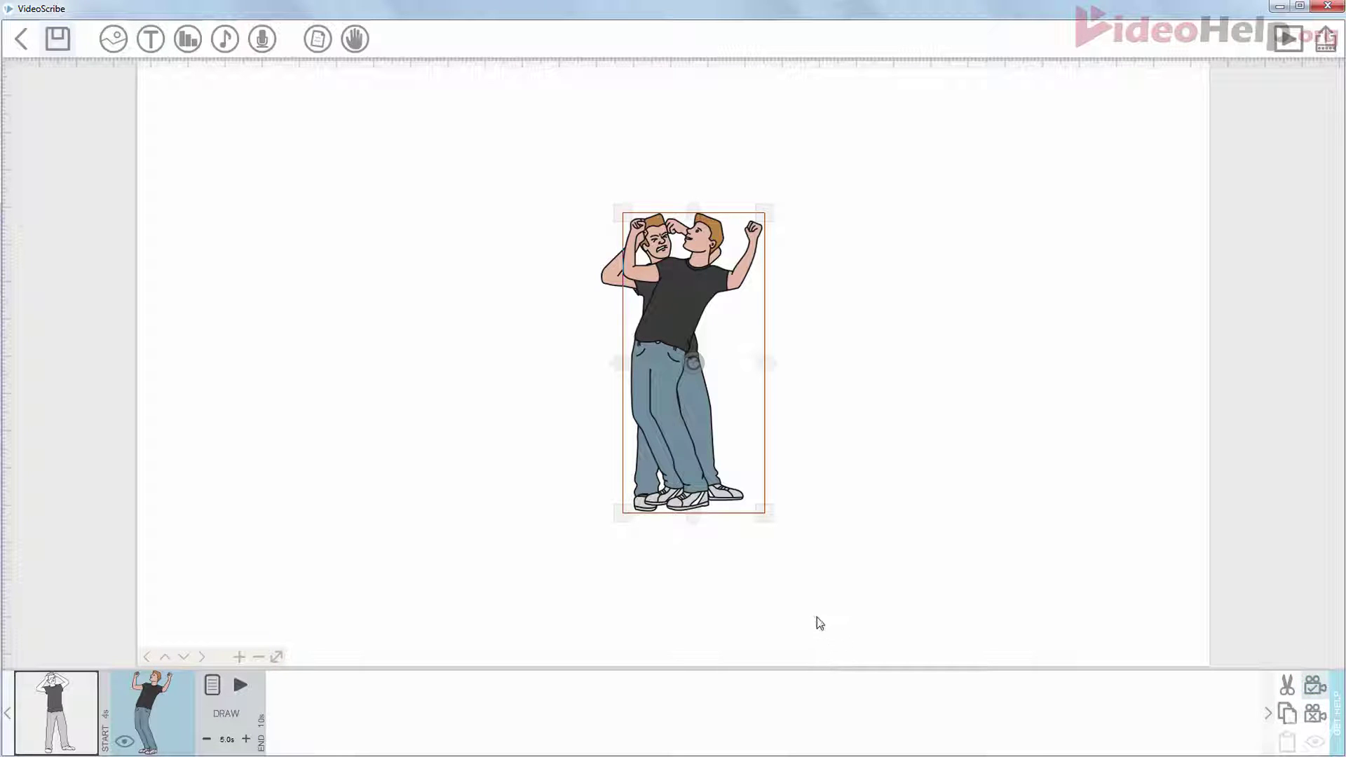
click(548, 625)
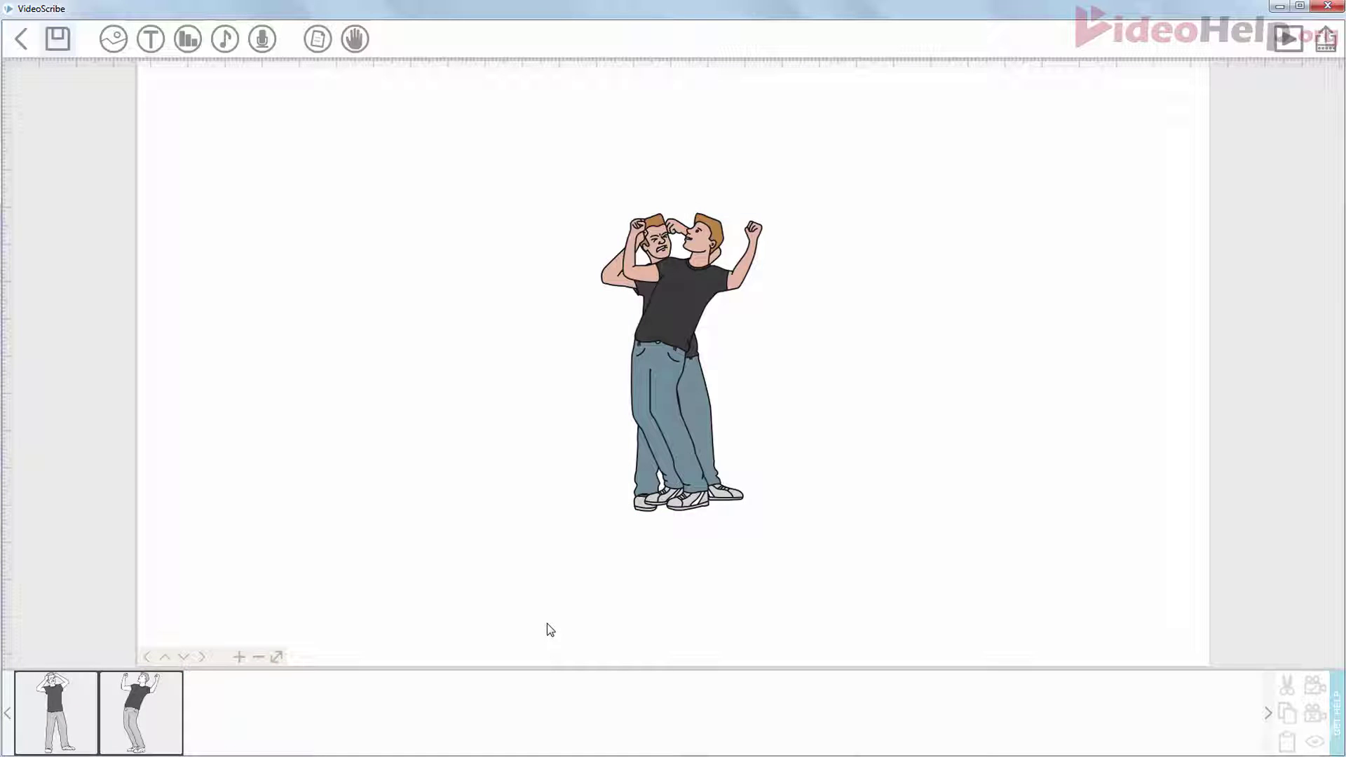
- Change the second man's animation type to Morph, with the first man as the image to morph from
click(153, 703)
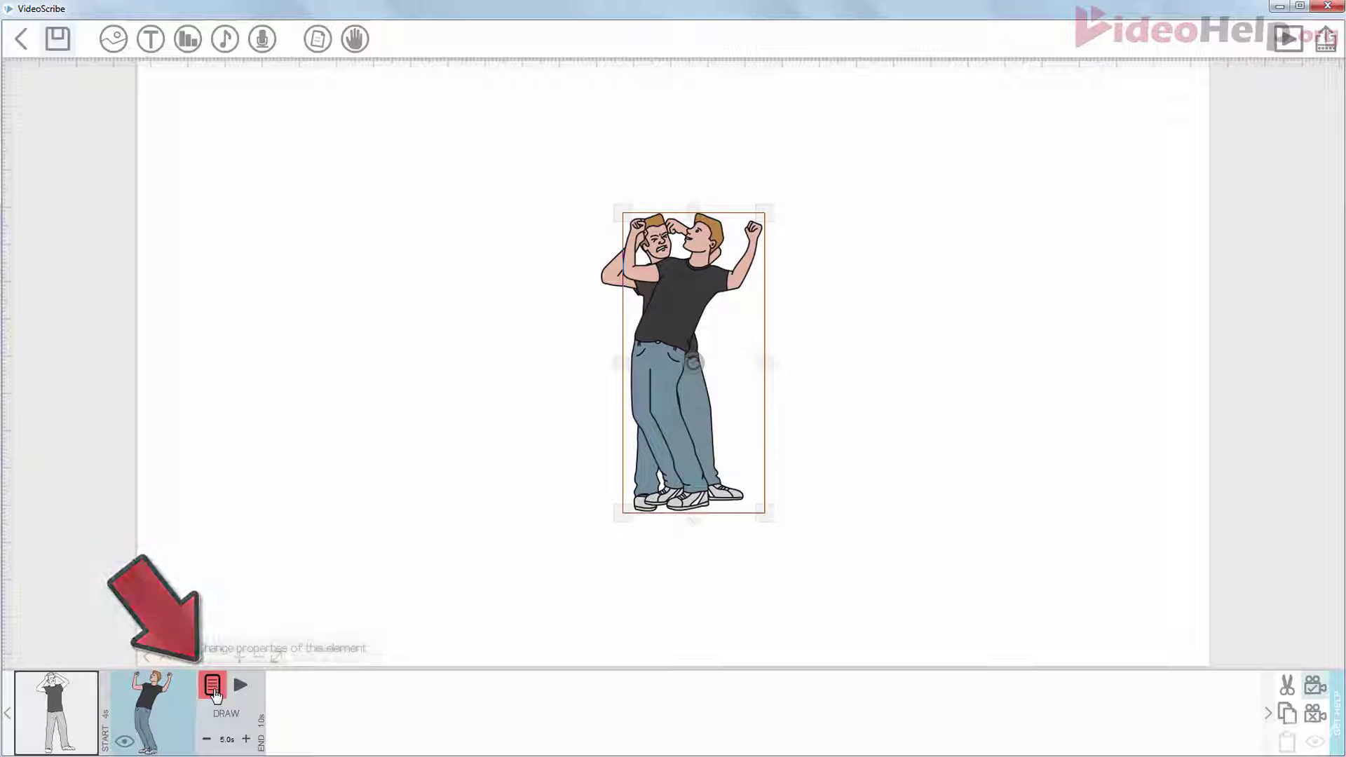
click(213, 687)
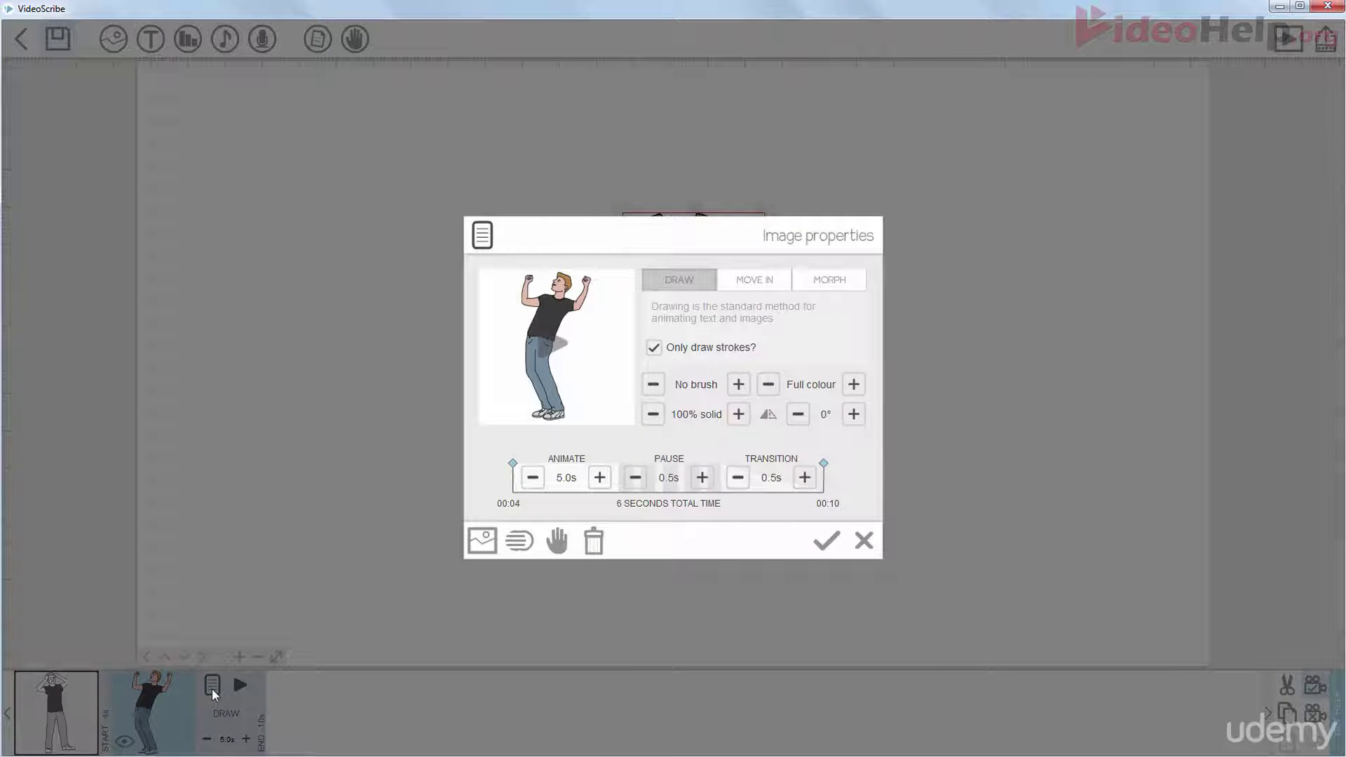
click(826, 284)
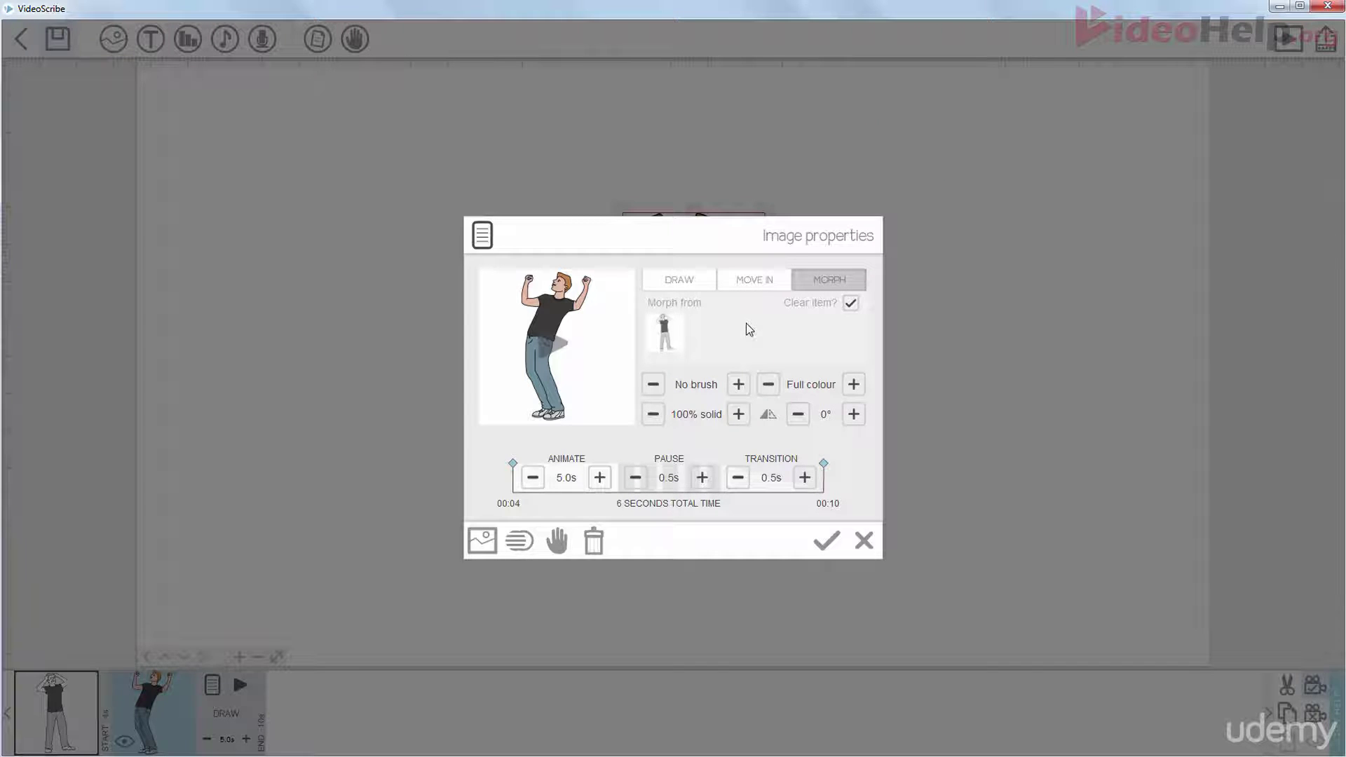
click(664, 340)
click(663, 340)
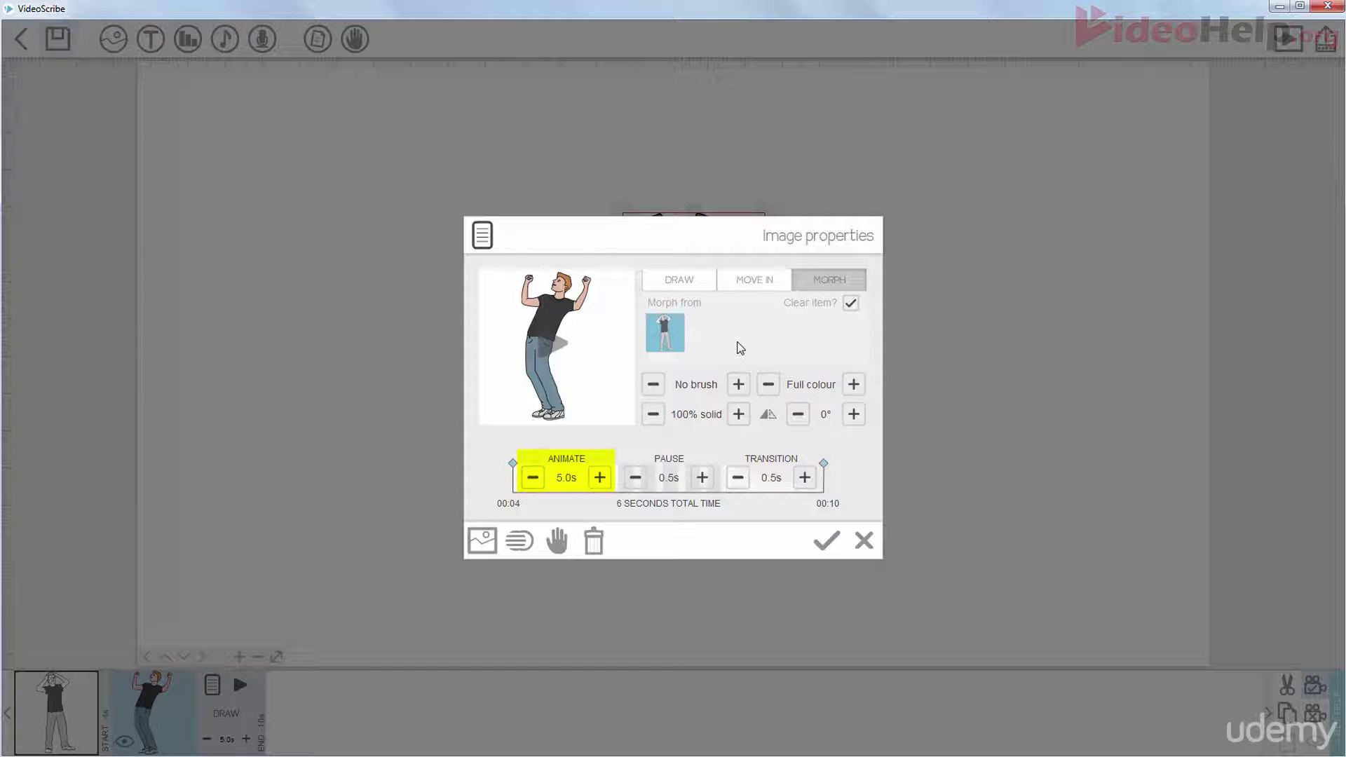
- Set the morph's animate time to 1.0 s, apply the image properties and preview the scribe
click(532, 477)
click(533, 477)
click(532, 477)
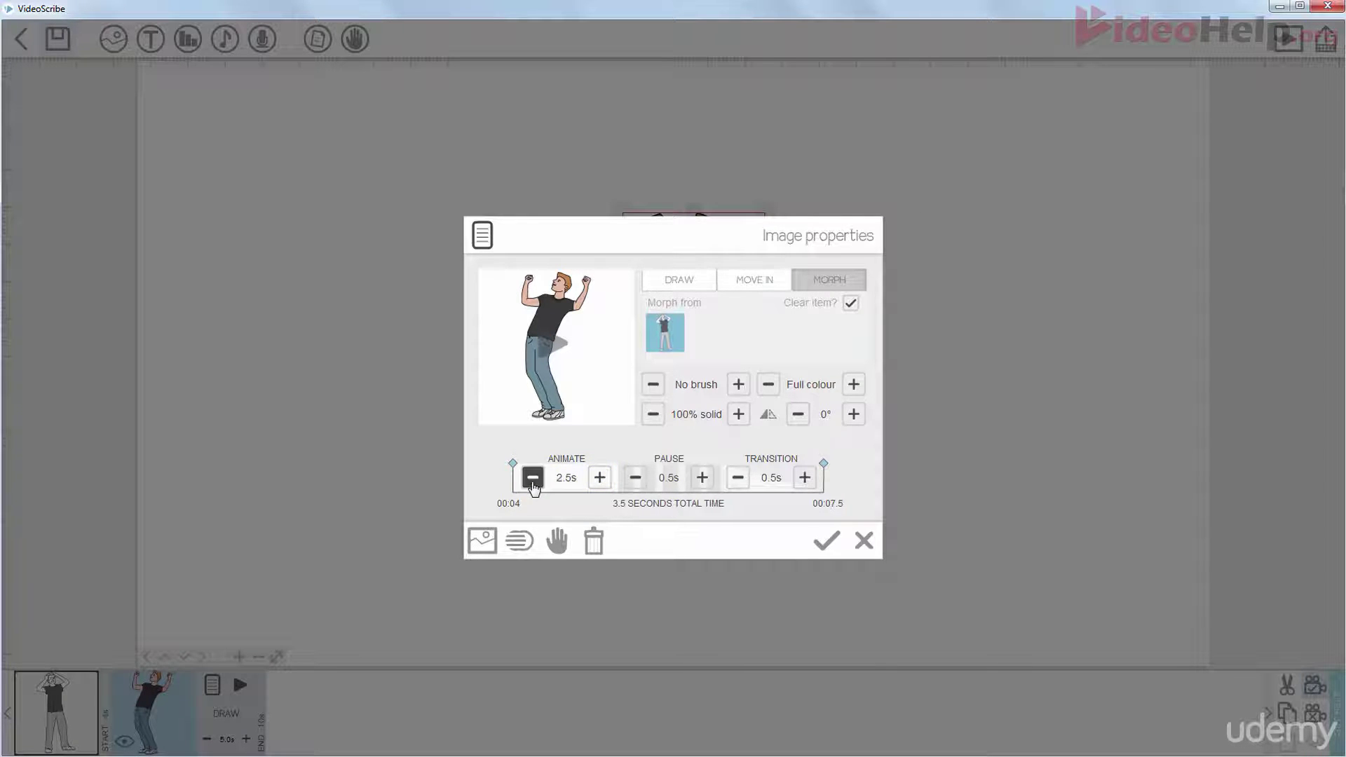
click(533, 477)
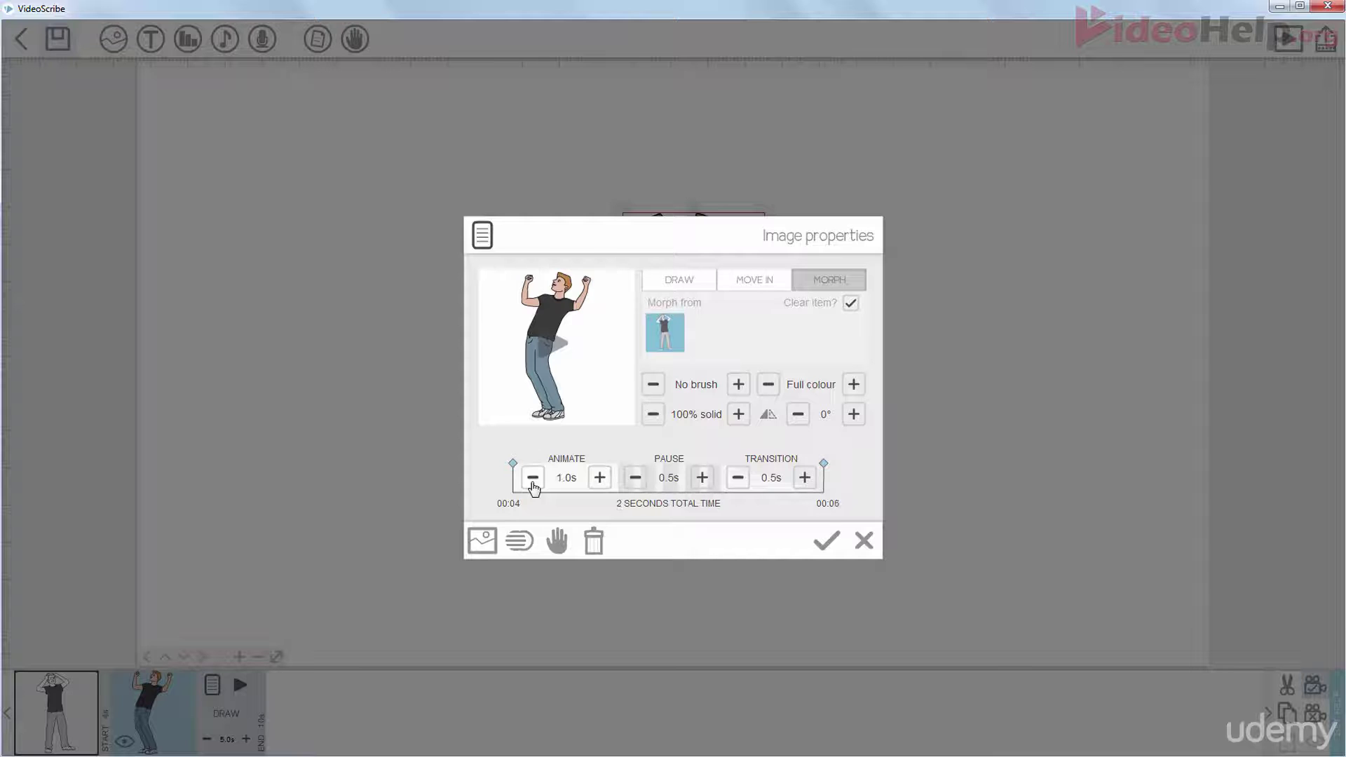
click(822, 550)
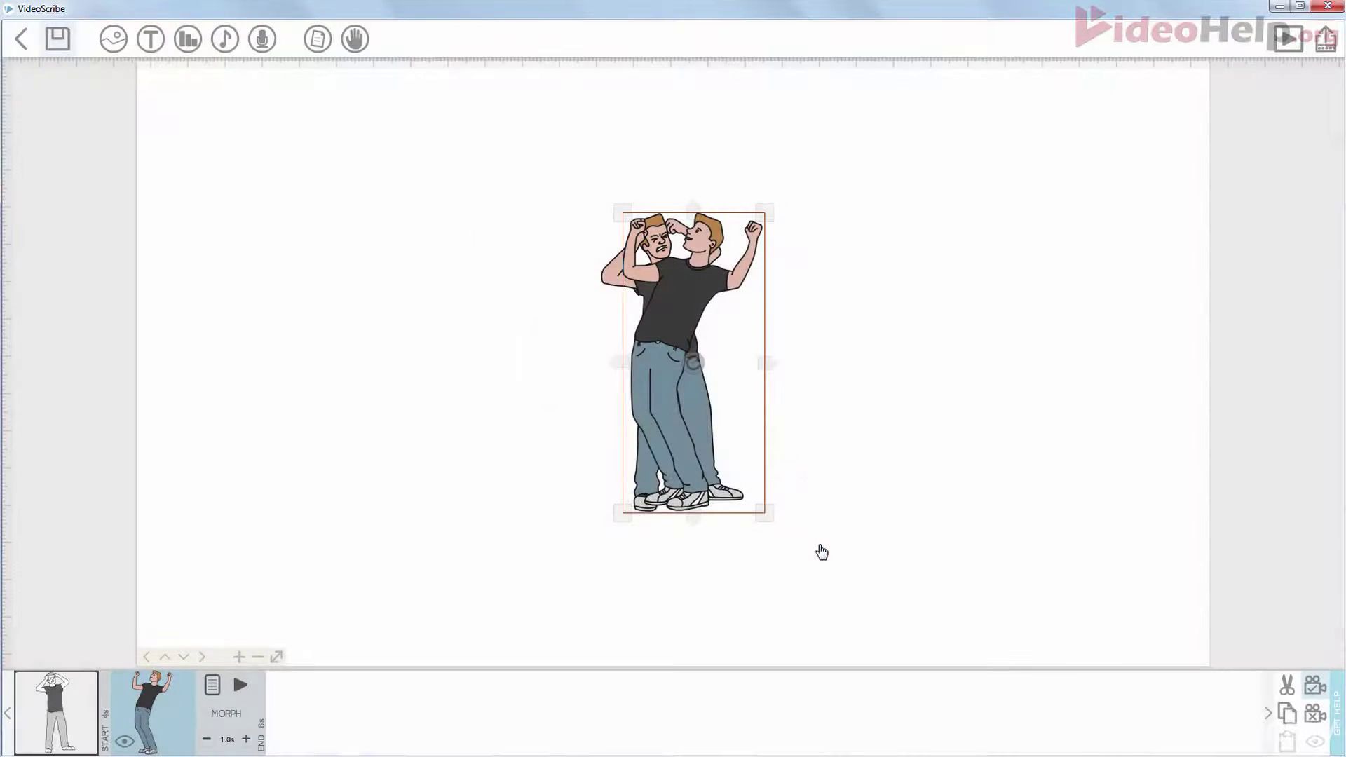
click(1287, 39)
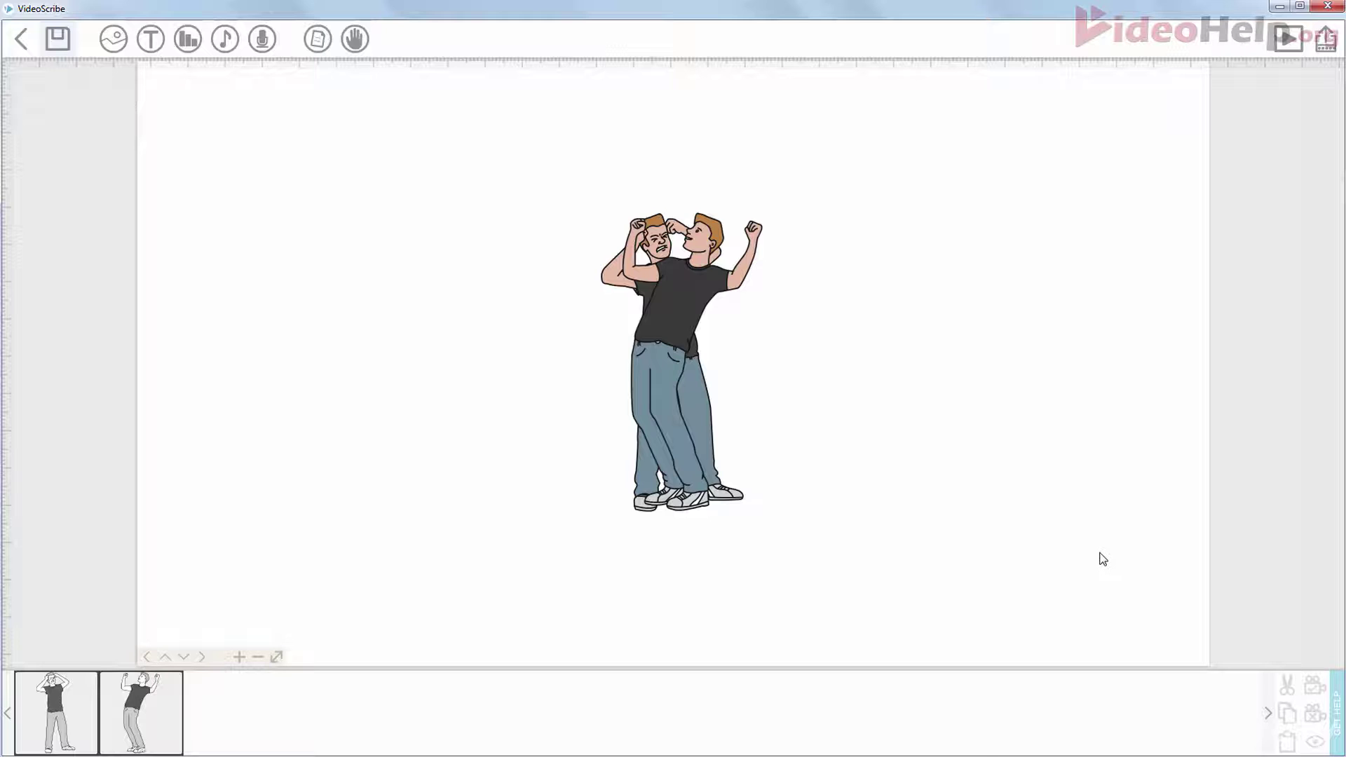
- Search the image library for "car" and add the blue racing car to an empty area of the canvas
drag(1103, 558, 471, 99)
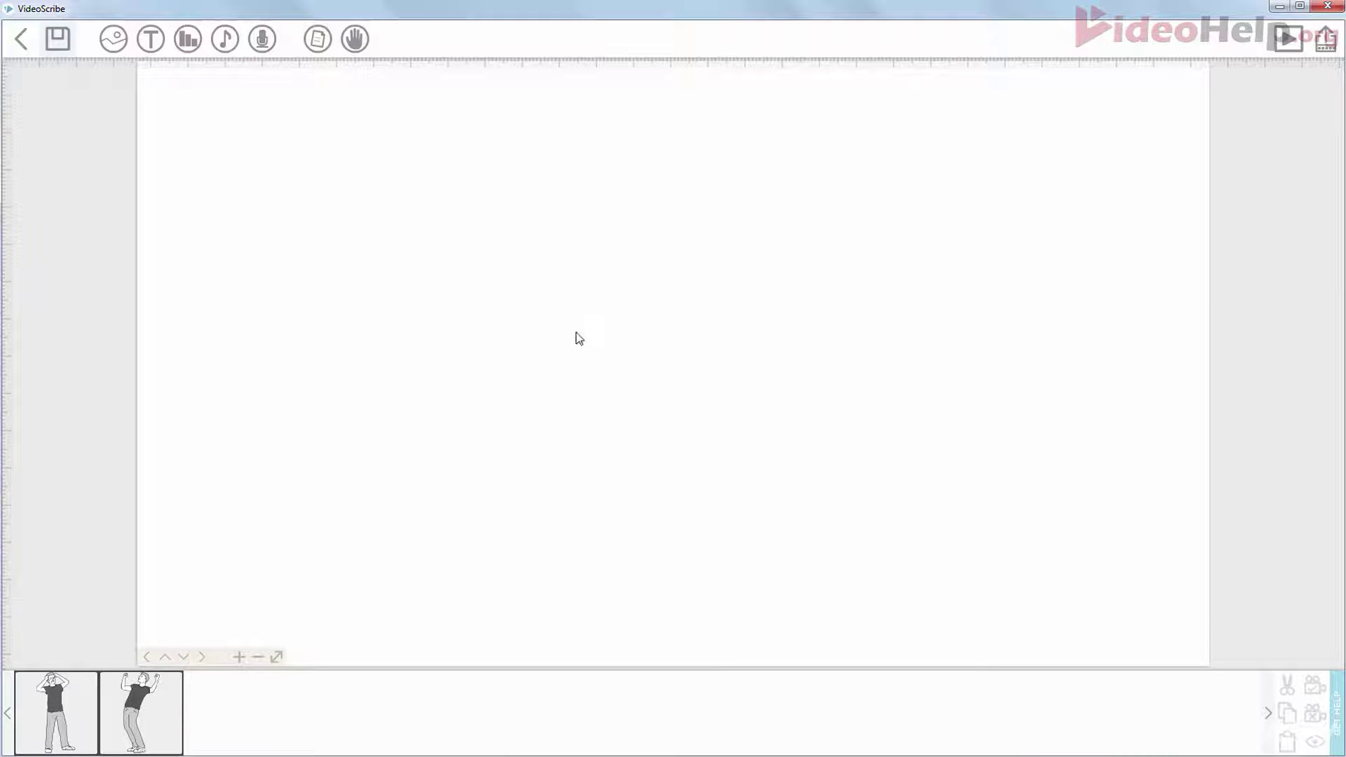
click(107, 50)
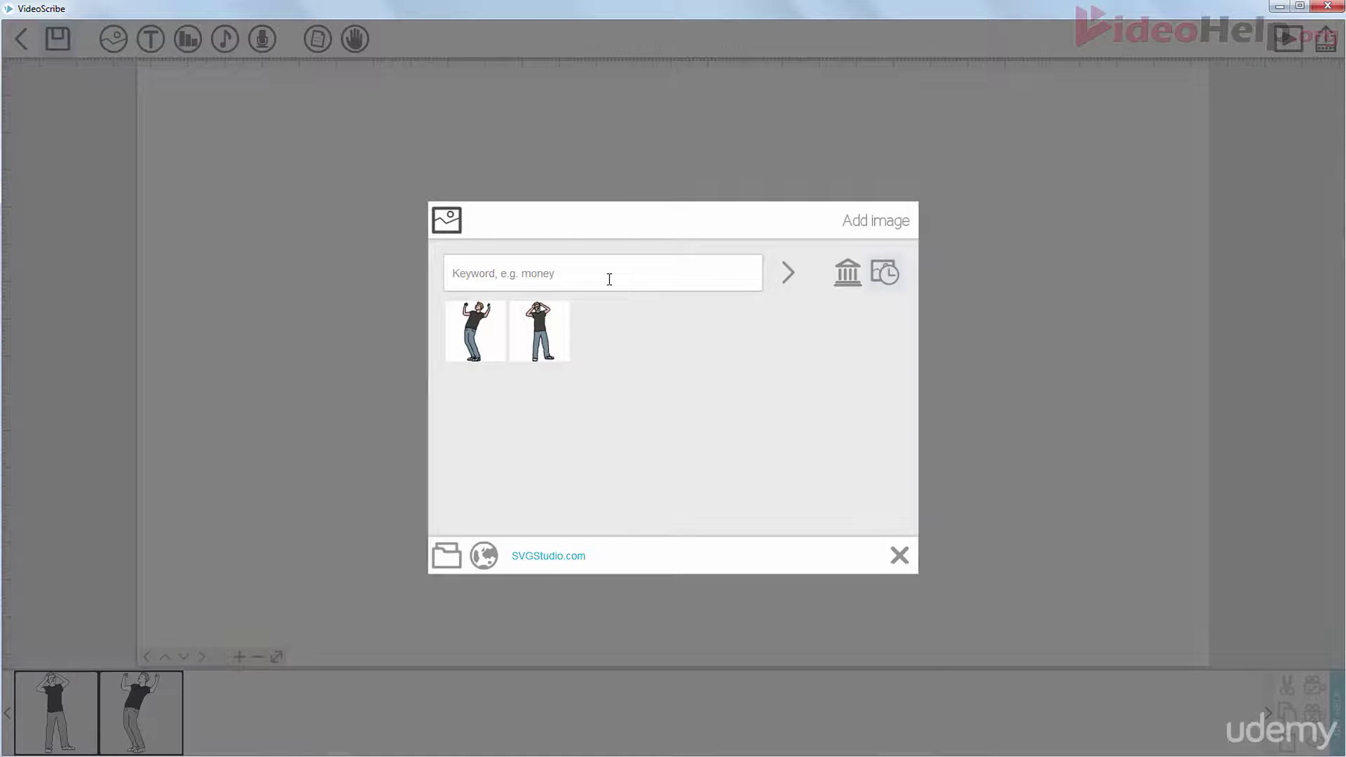
text(car)
key(Return)
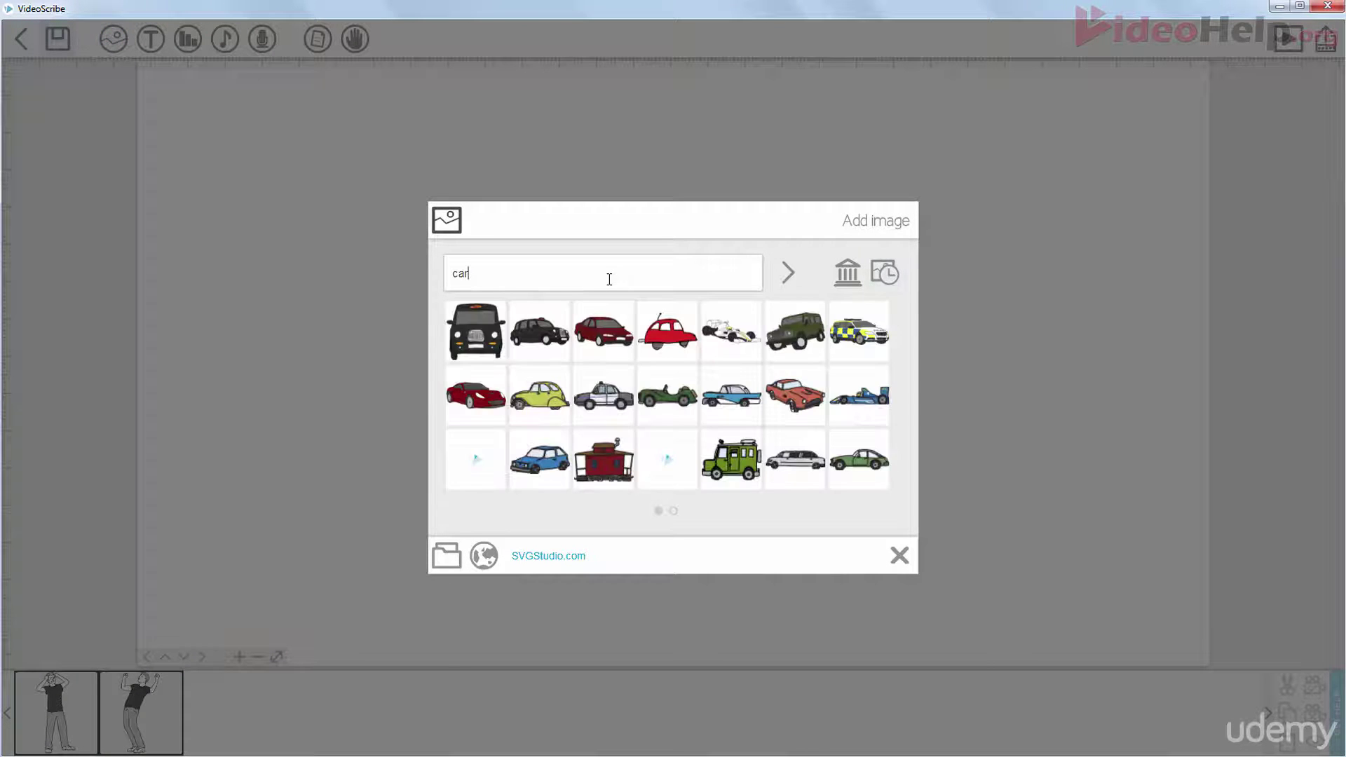
click(869, 406)
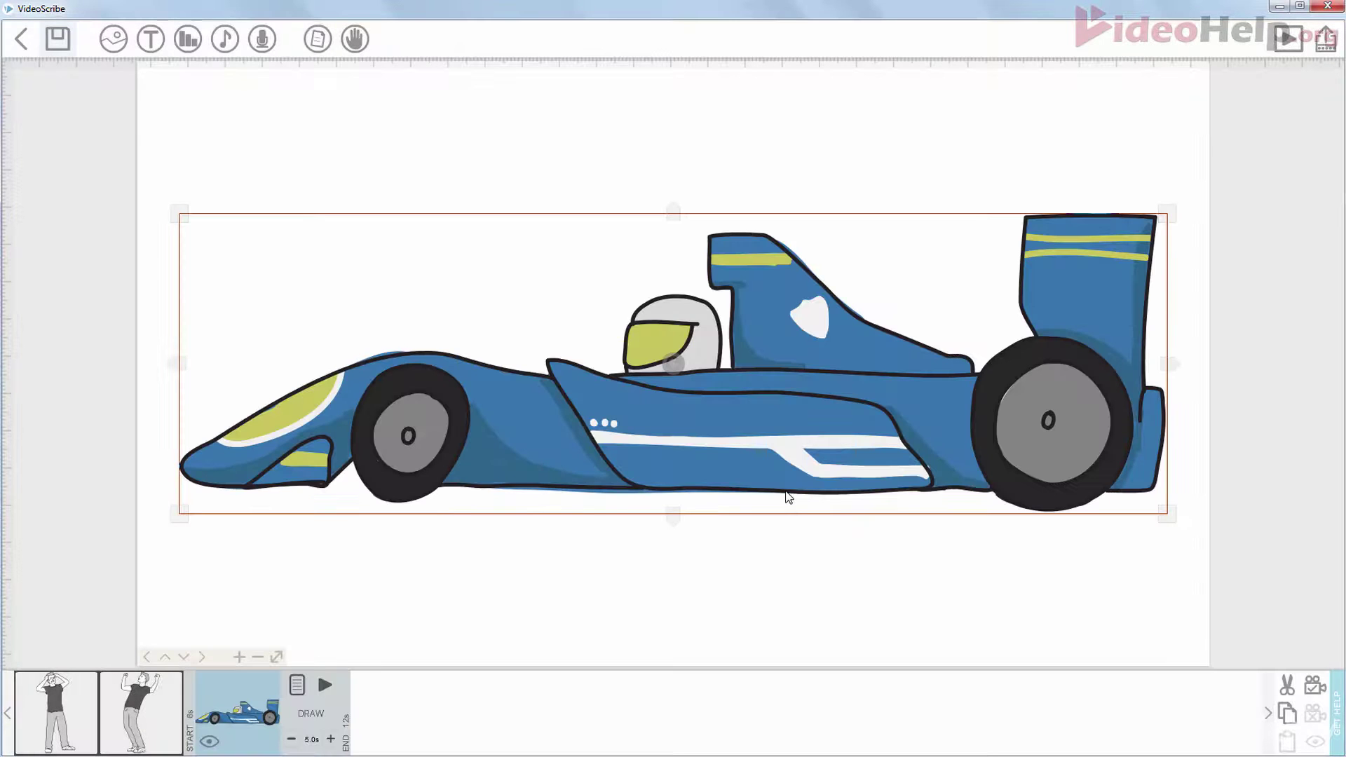
- Shrink the racing car to less than half its size and flip it horizontally so it faces right
drag(1169, 520, 718, 422)
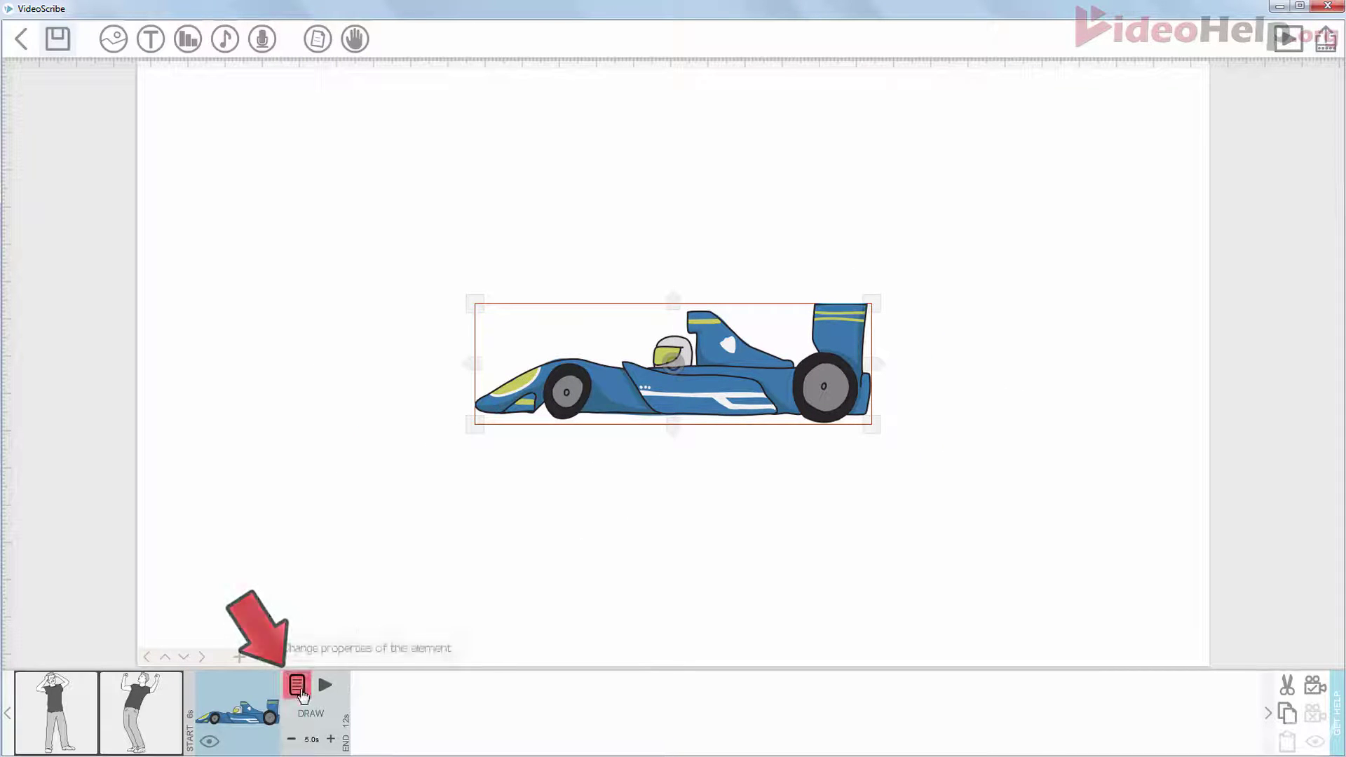
click(297, 686)
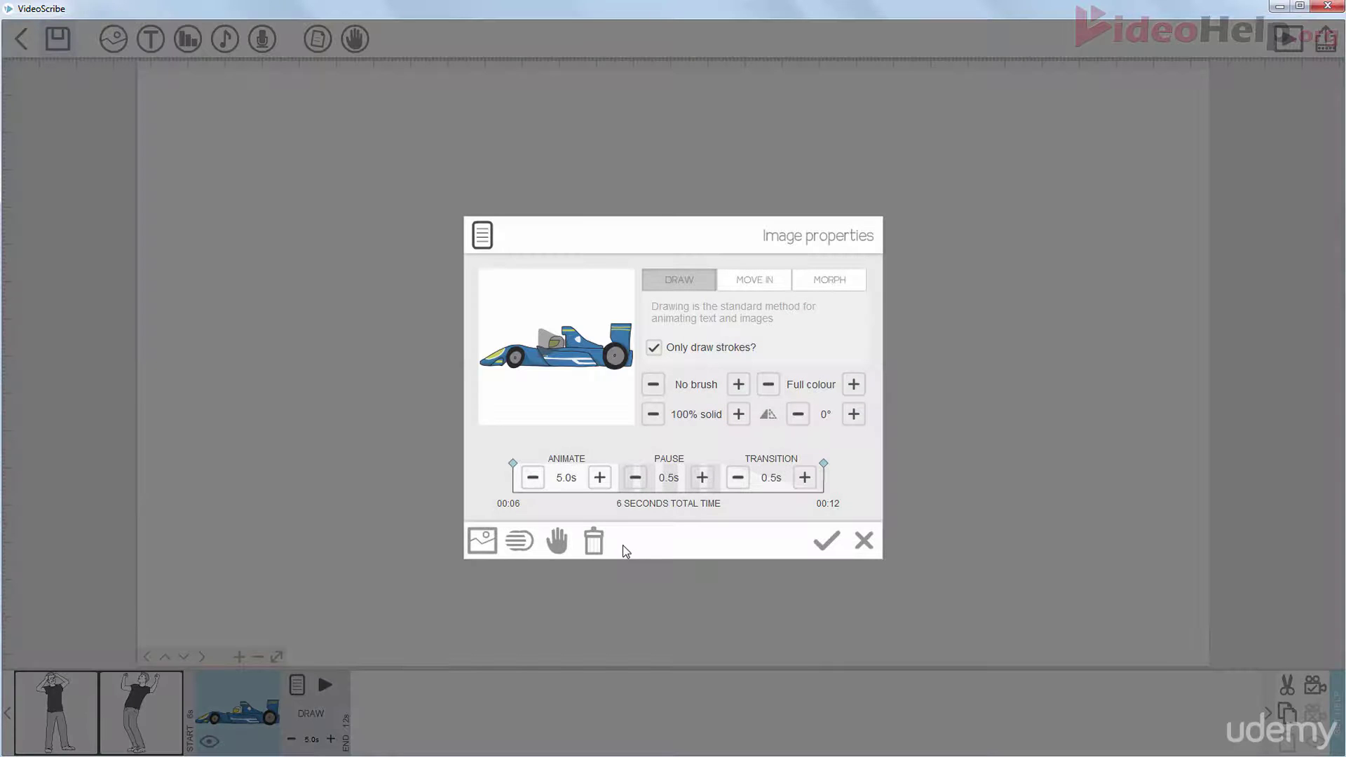
click(769, 415)
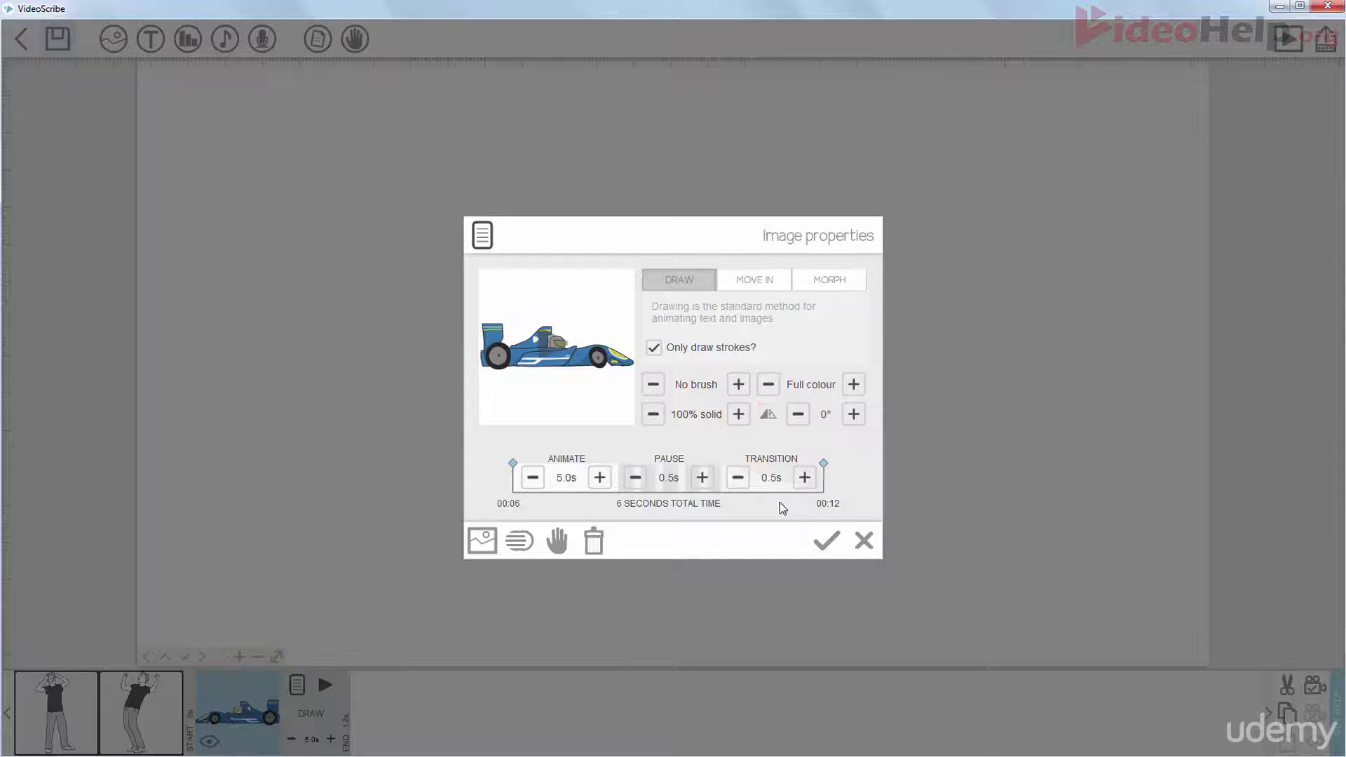
click(826, 540)
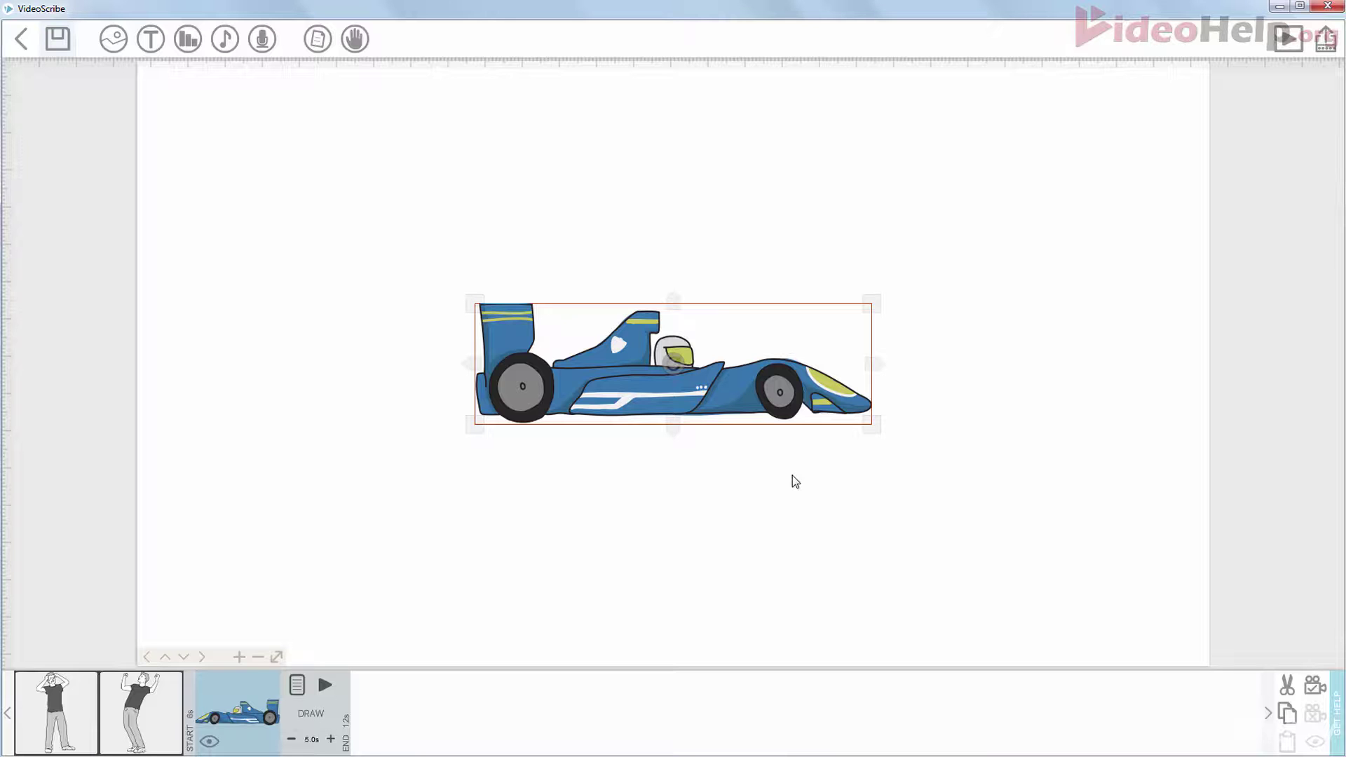
- Move the racing car to the left half of the canvas and set its draw time to 3 seconds
drag(750, 386, 538, 380)
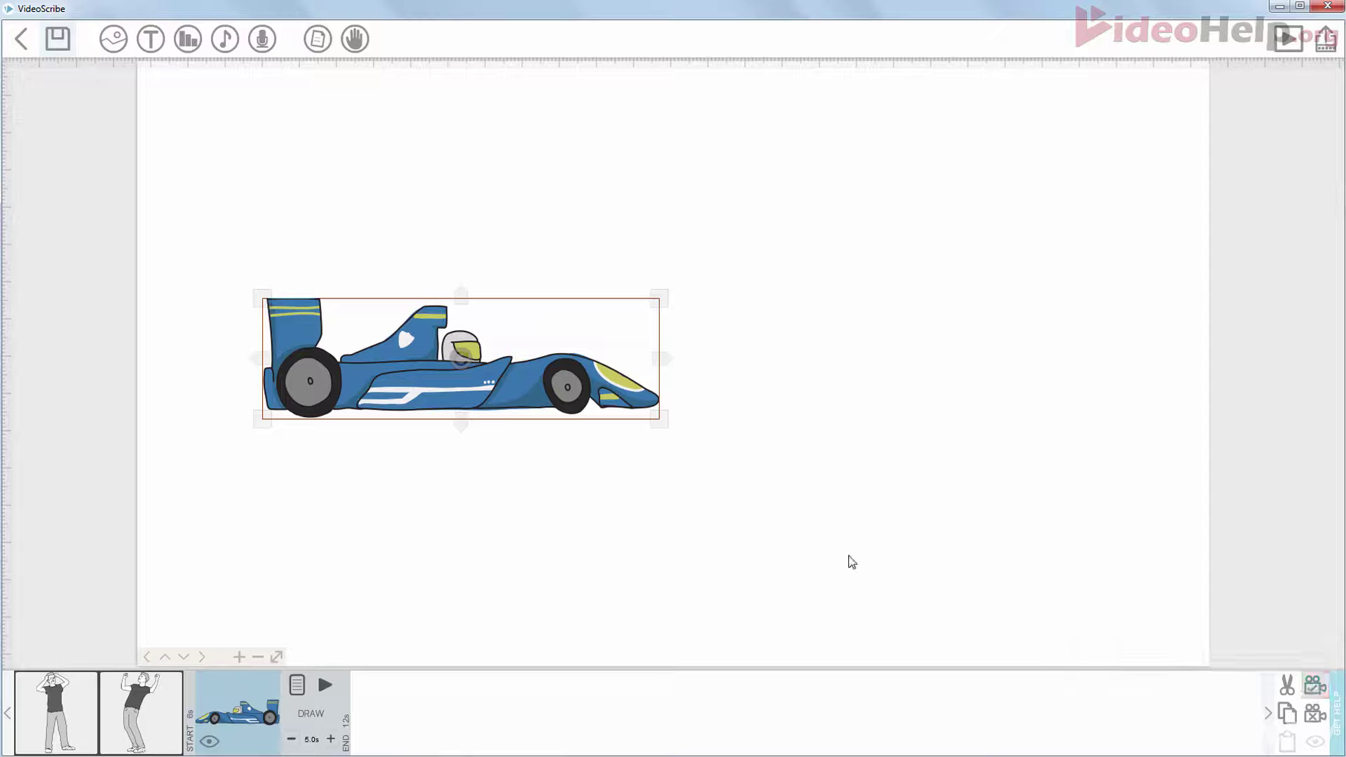
click(311, 740)
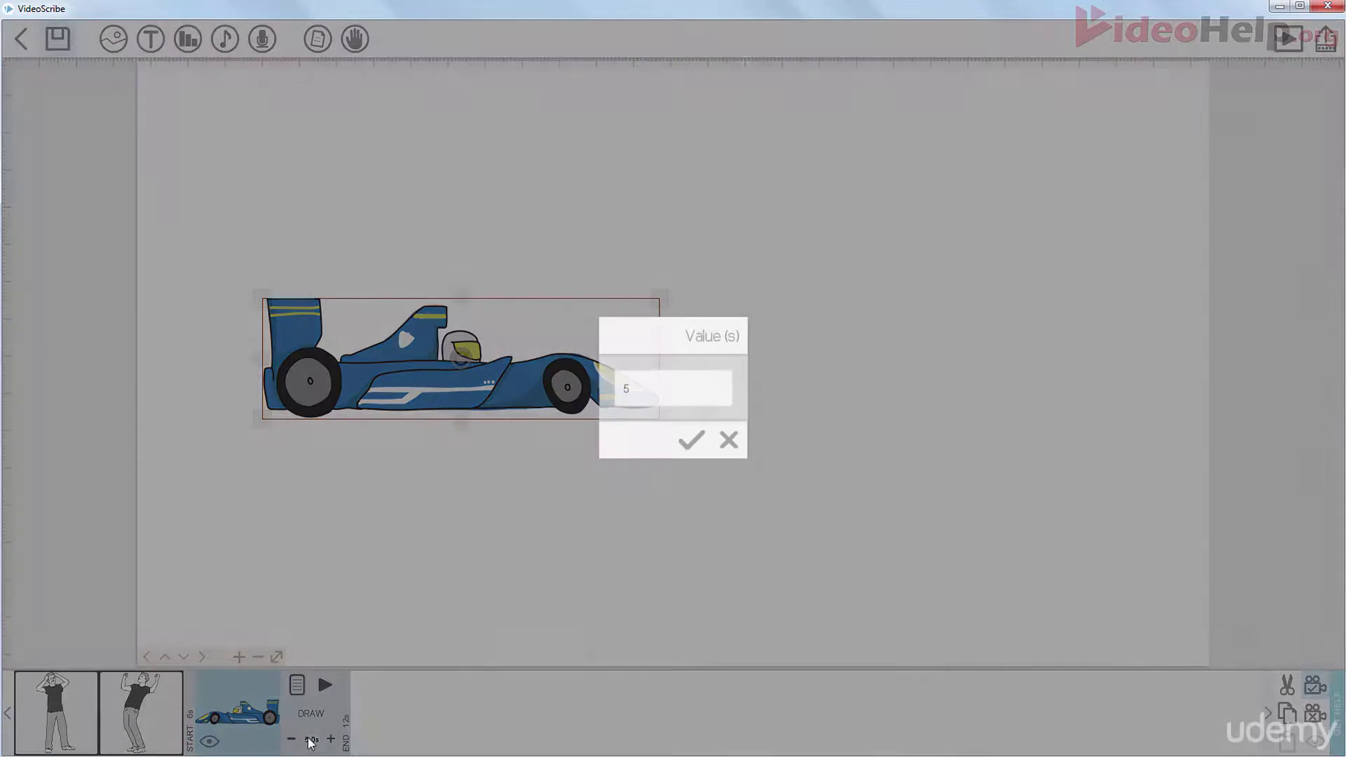
text(3)
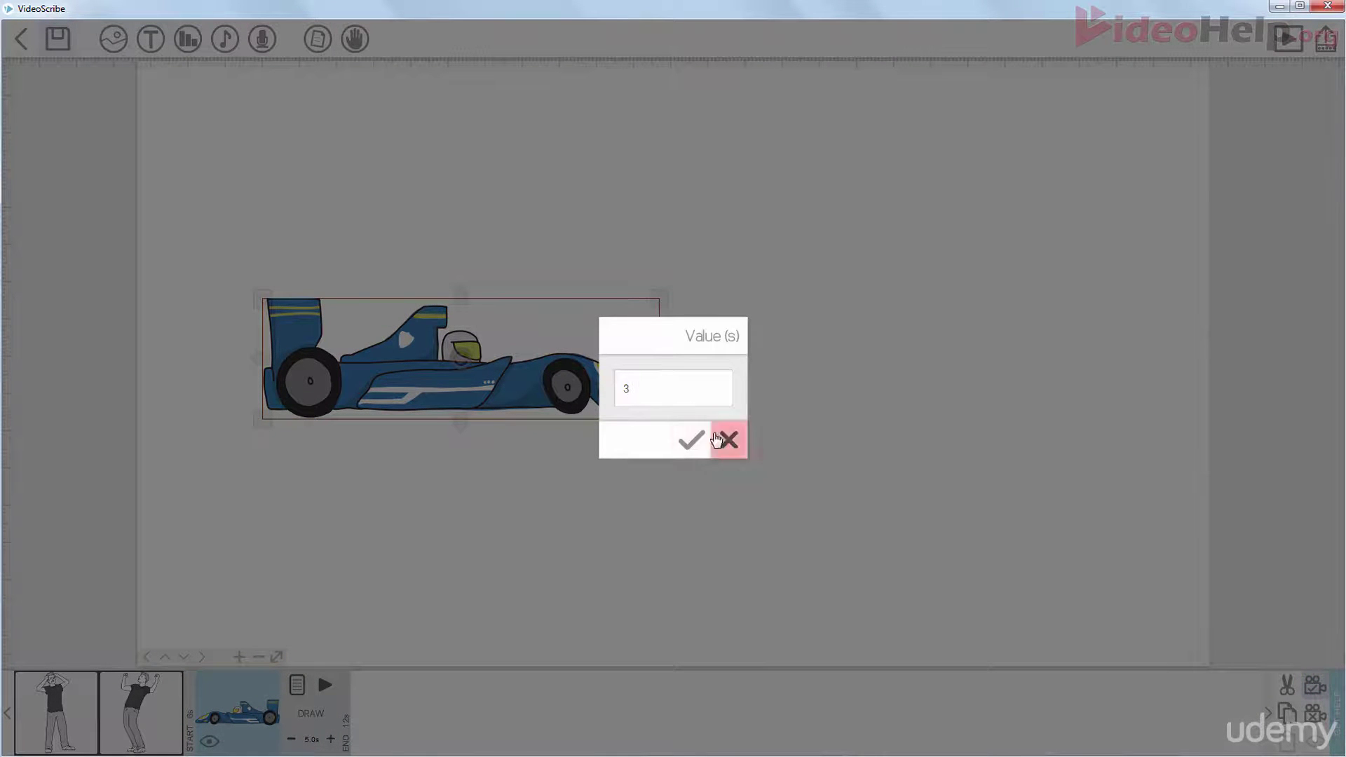
click(691, 440)
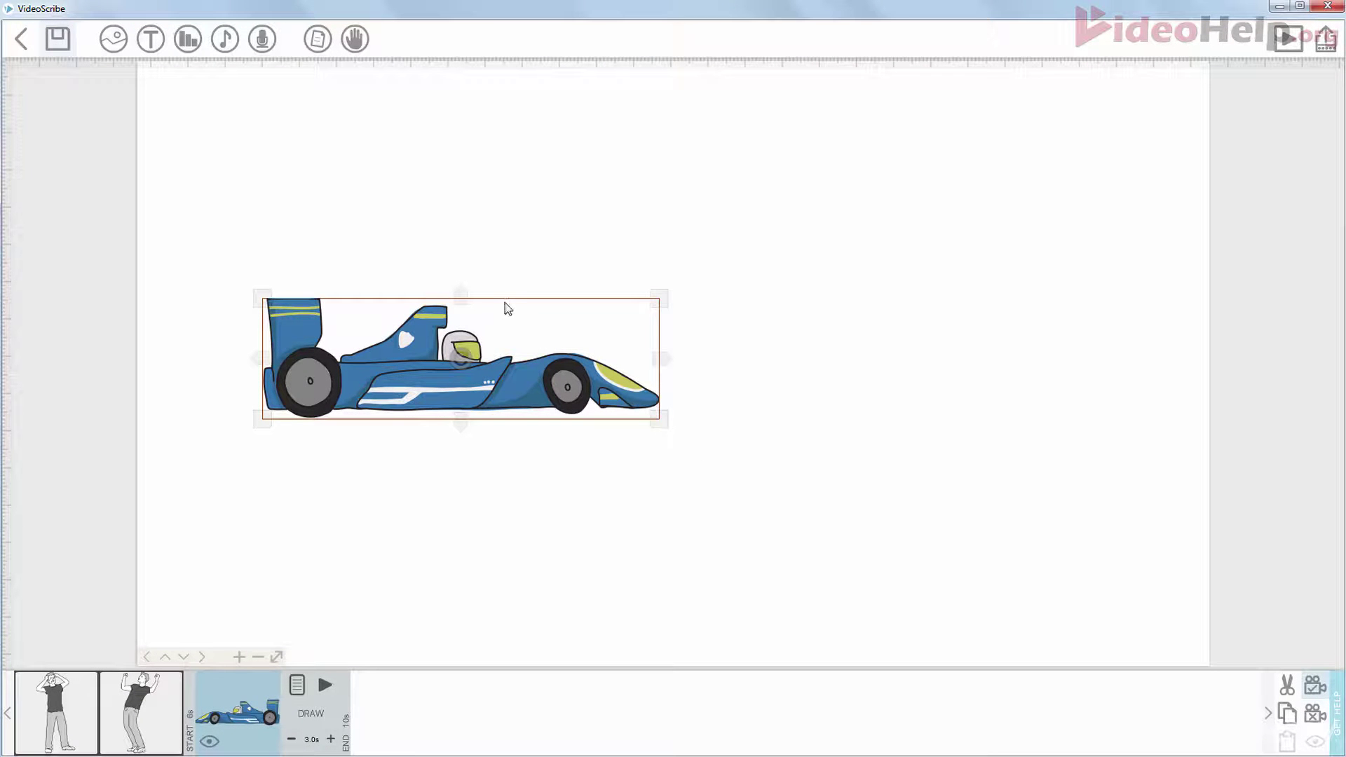
- Duplicate the racing car and place the copy on the right half of the canvas, level with the original
key(ctrl+c)
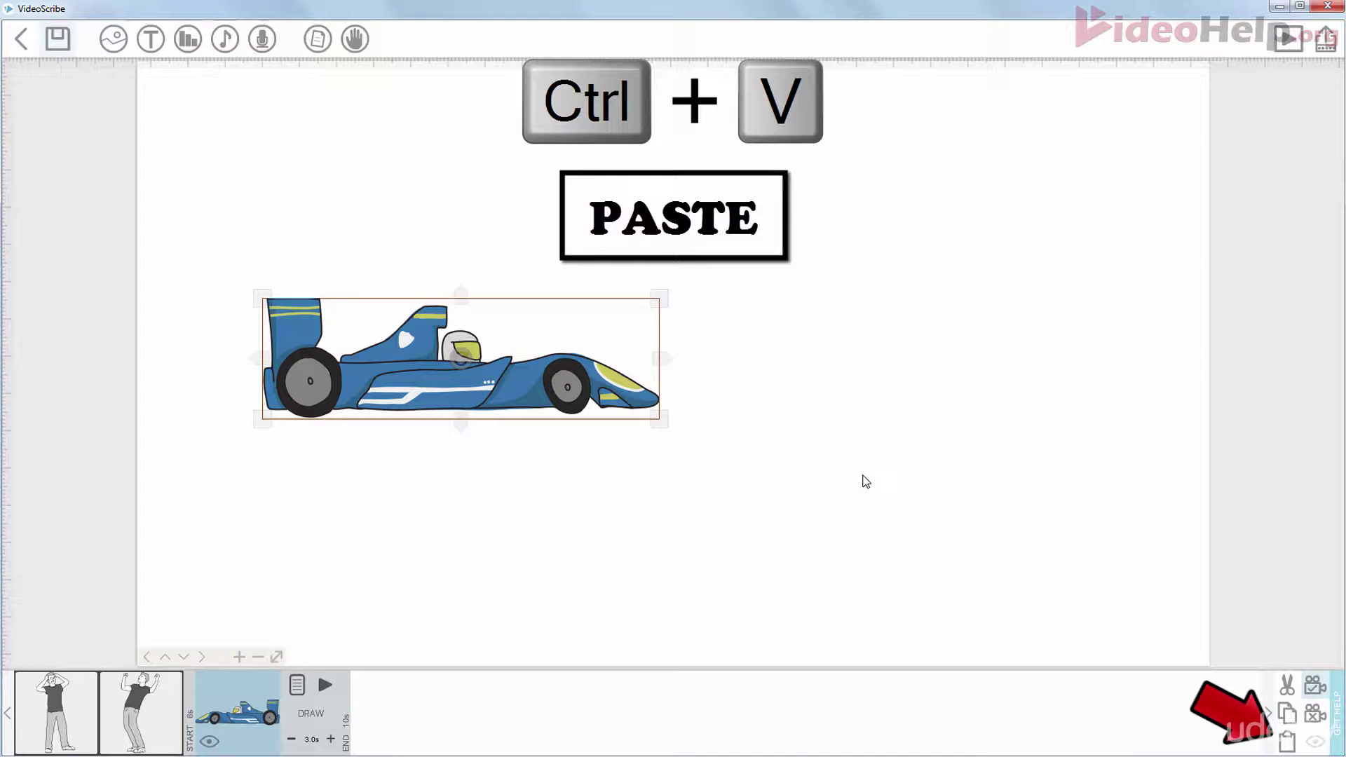
click(1287, 742)
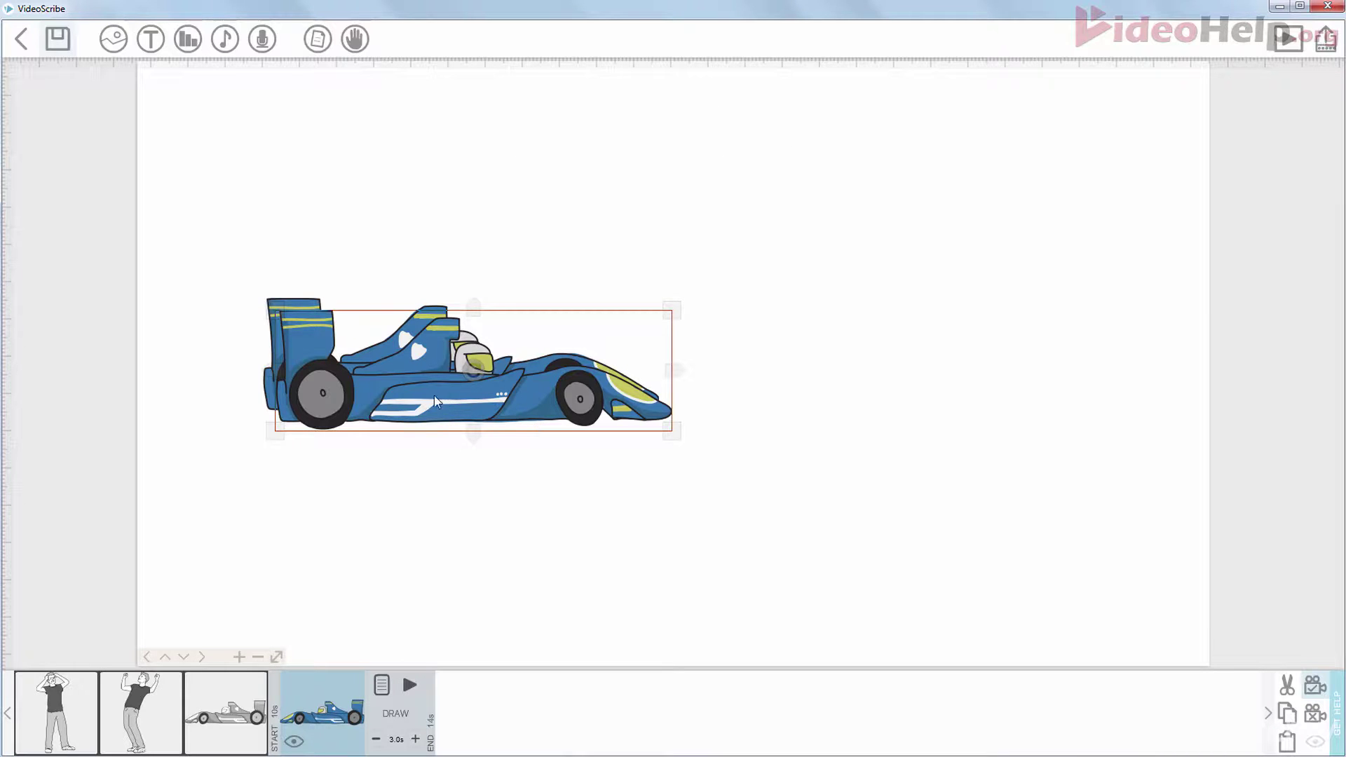
drag(434, 396, 944, 386)
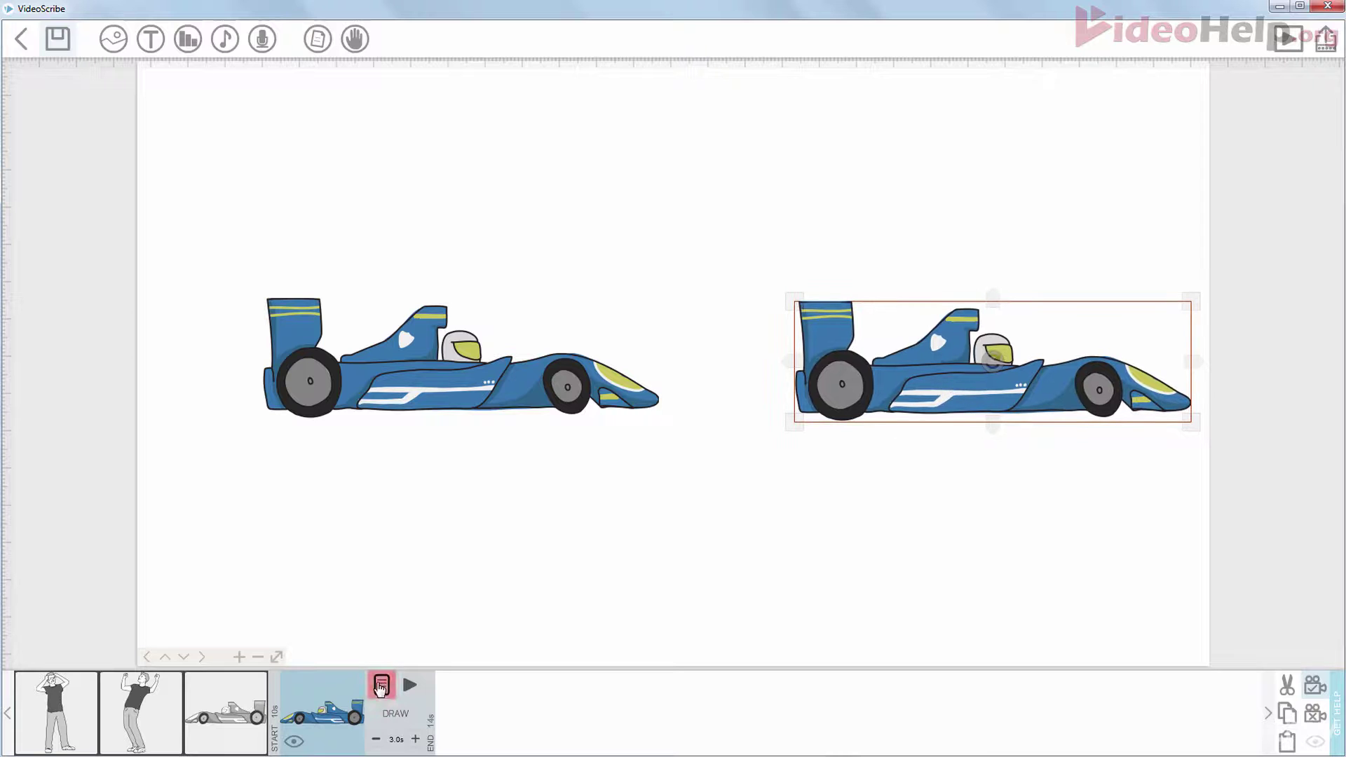
- Set the copied car to morph from the first racing car and reduce its animate time to 1.0 s
click(380, 685)
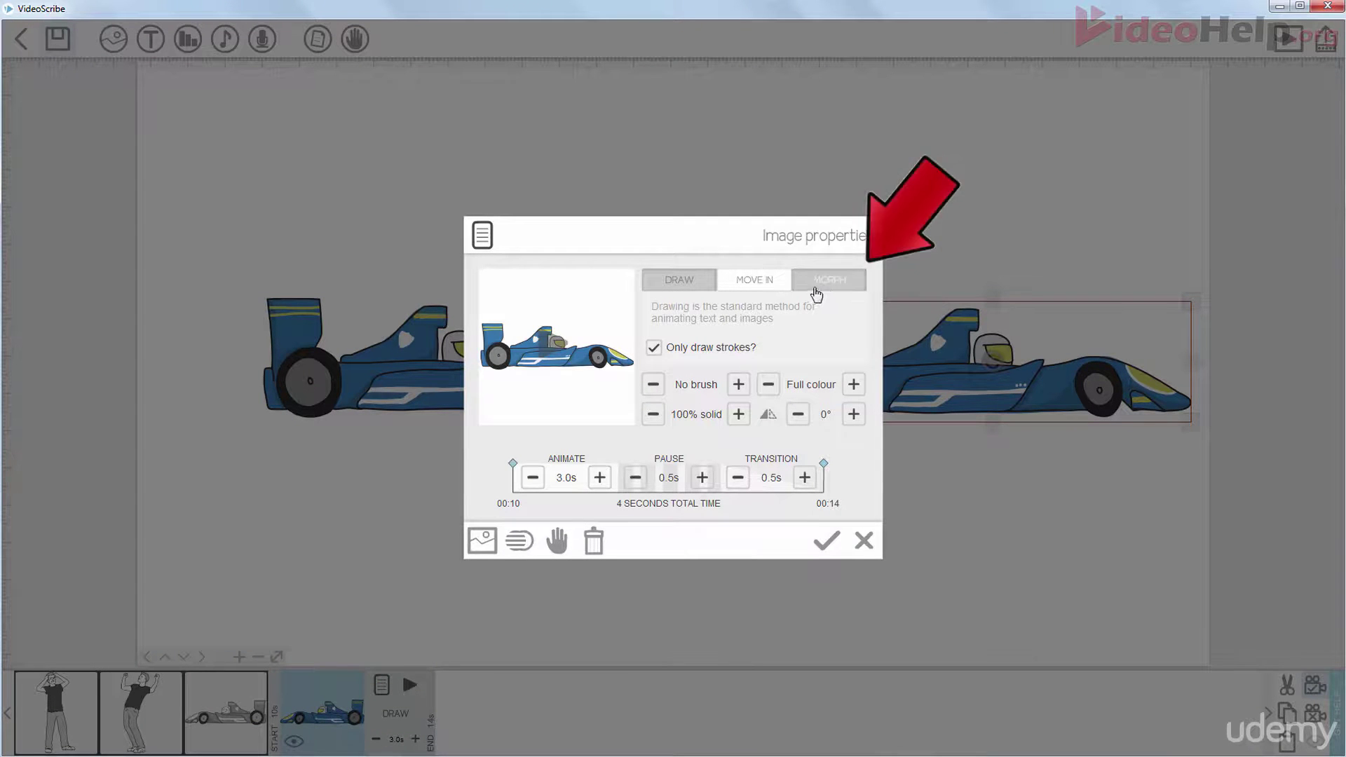
click(827, 284)
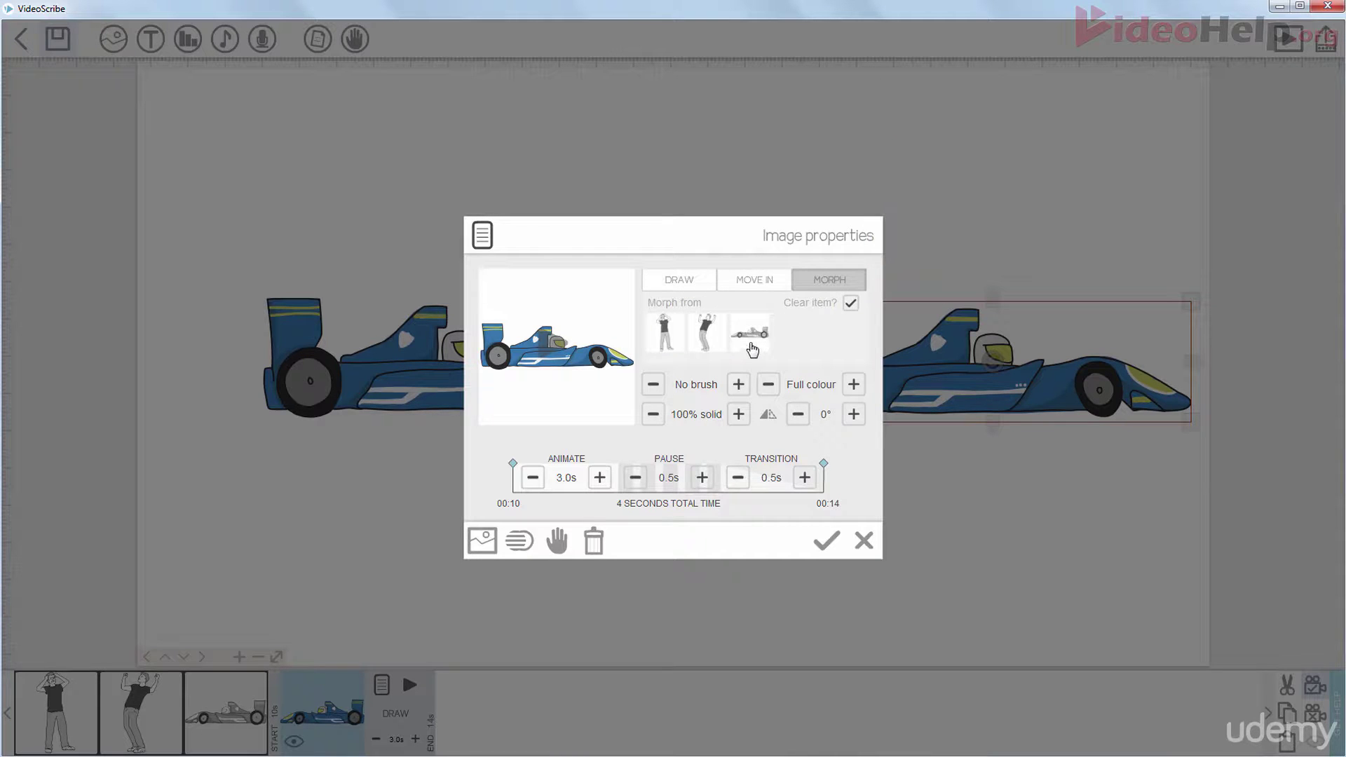
click(752, 343)
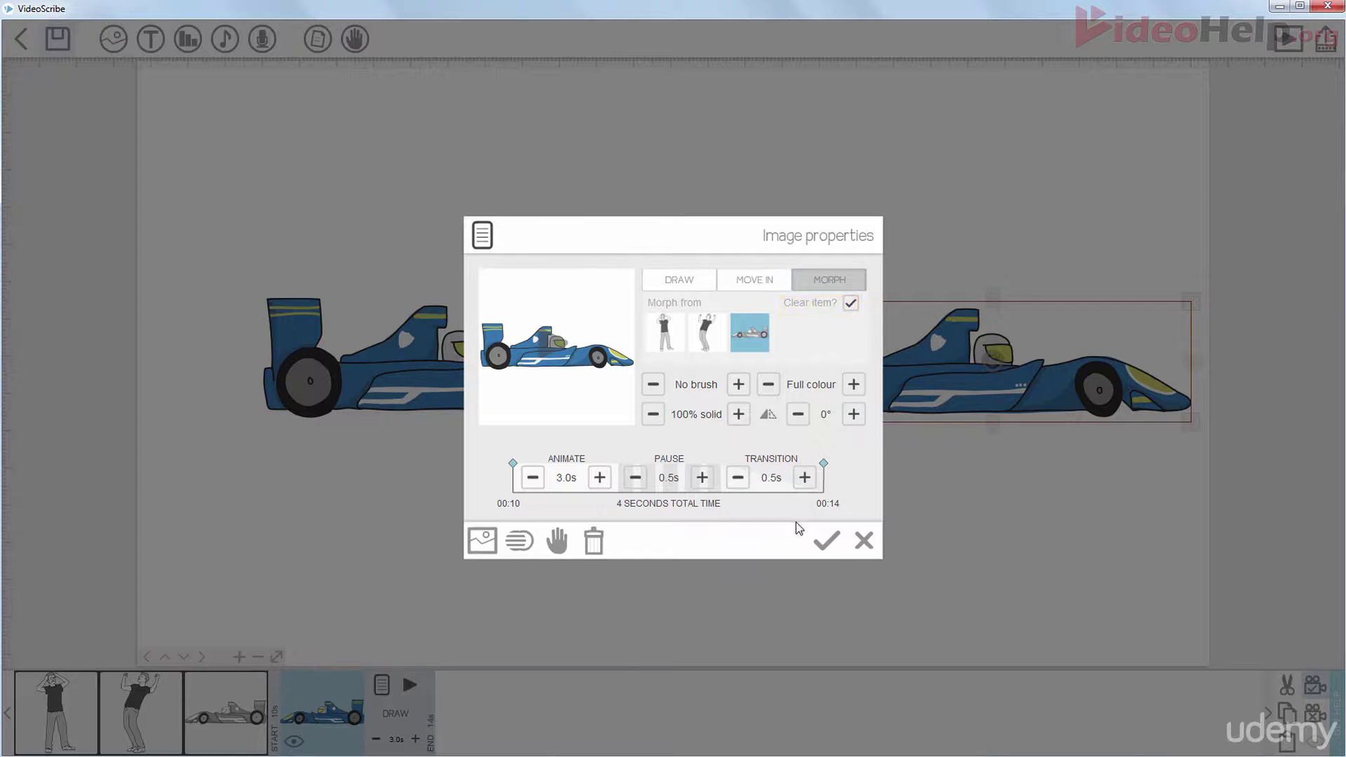
click(828, 551)
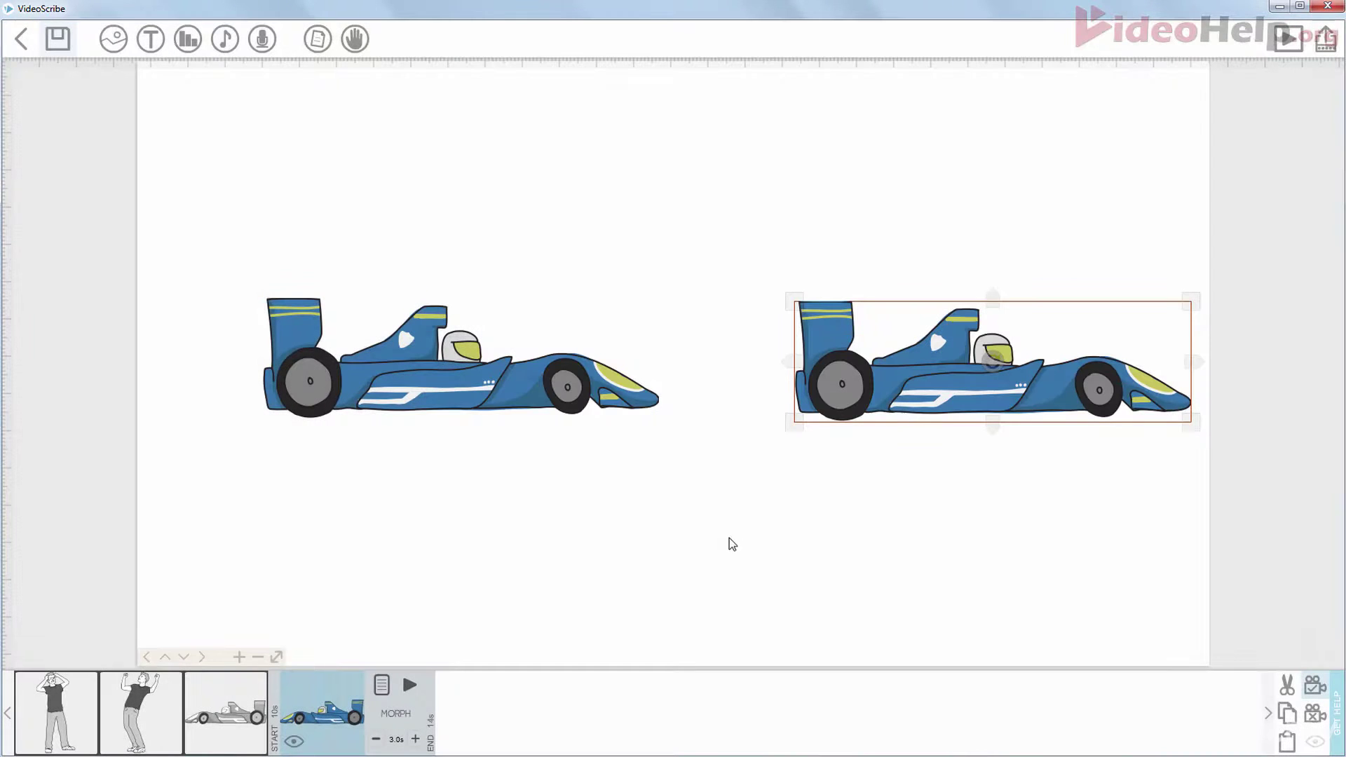
click(376, 738)
click(375, 738)
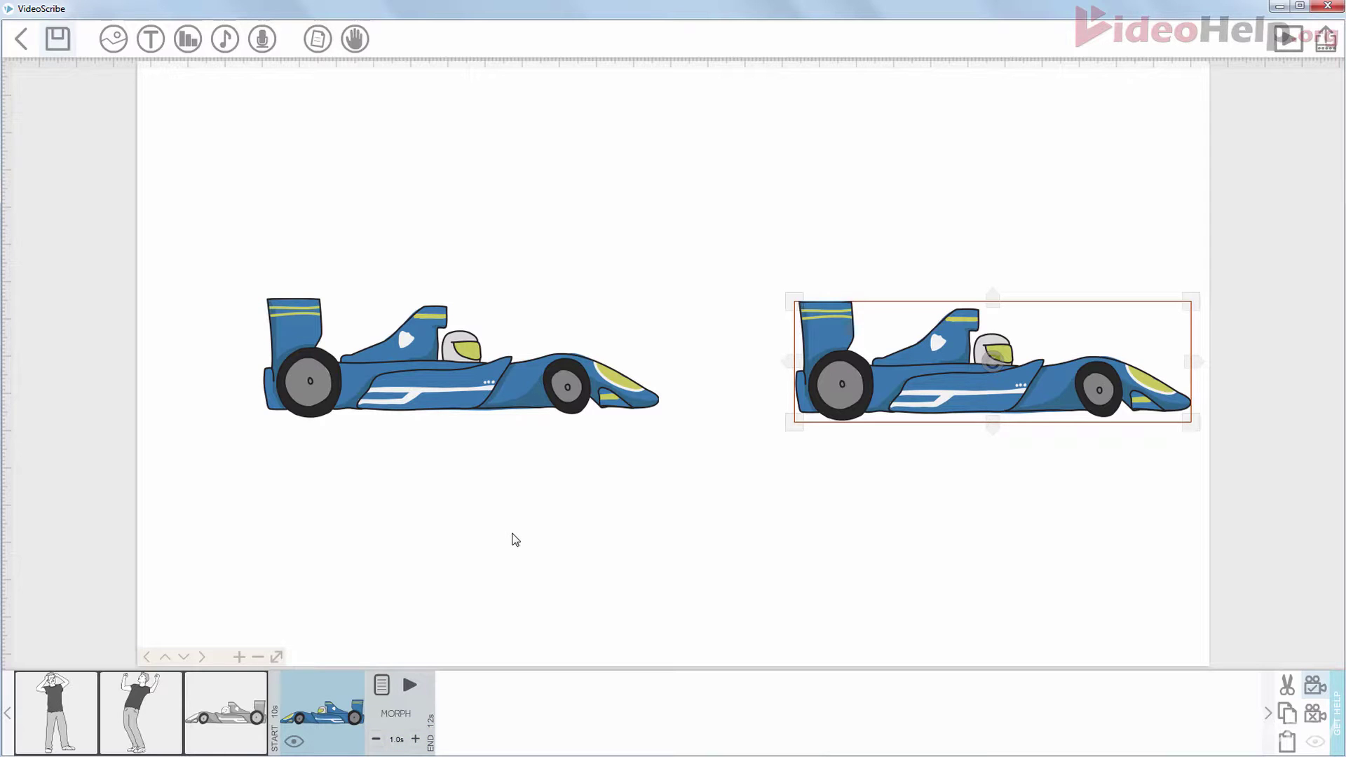
- Preview the scribe starting from the first racing car to check the morph between the two cars
click(230, 722)
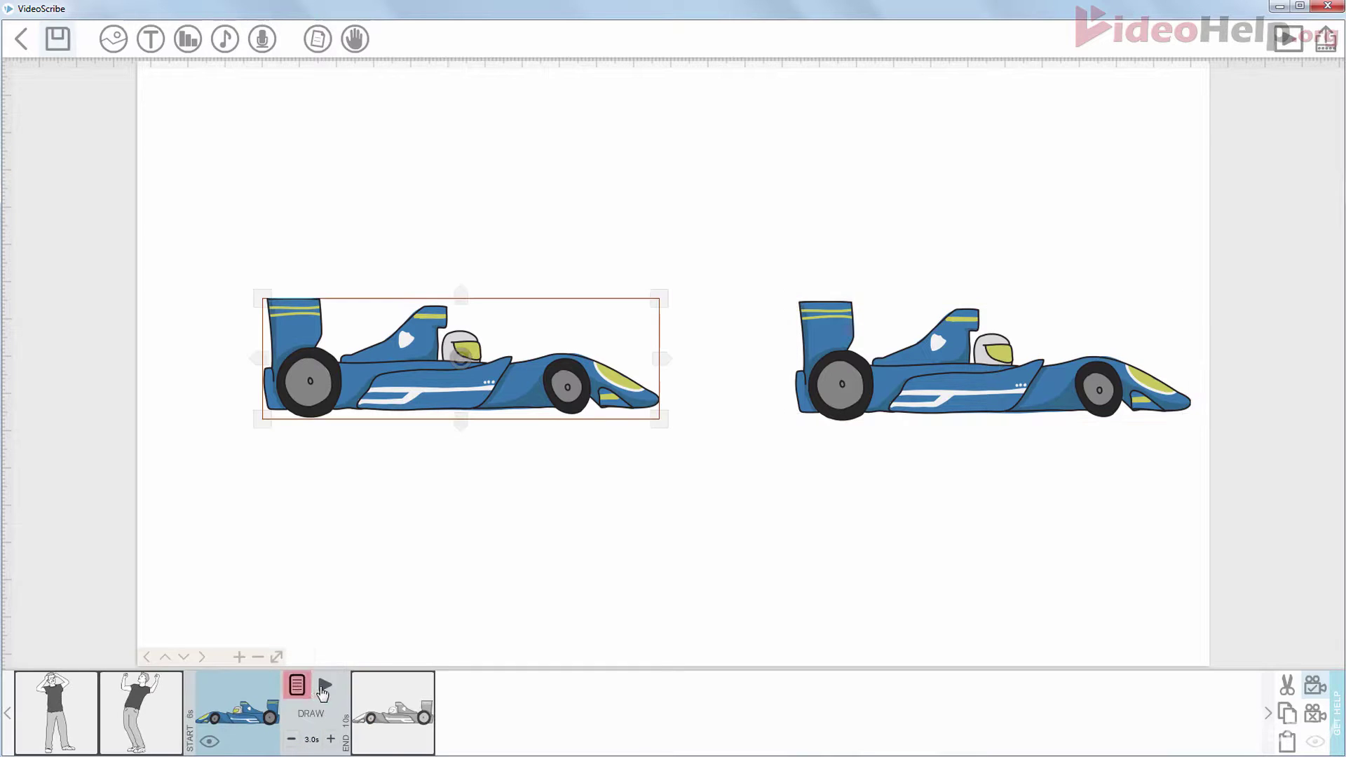
click(325, 688)
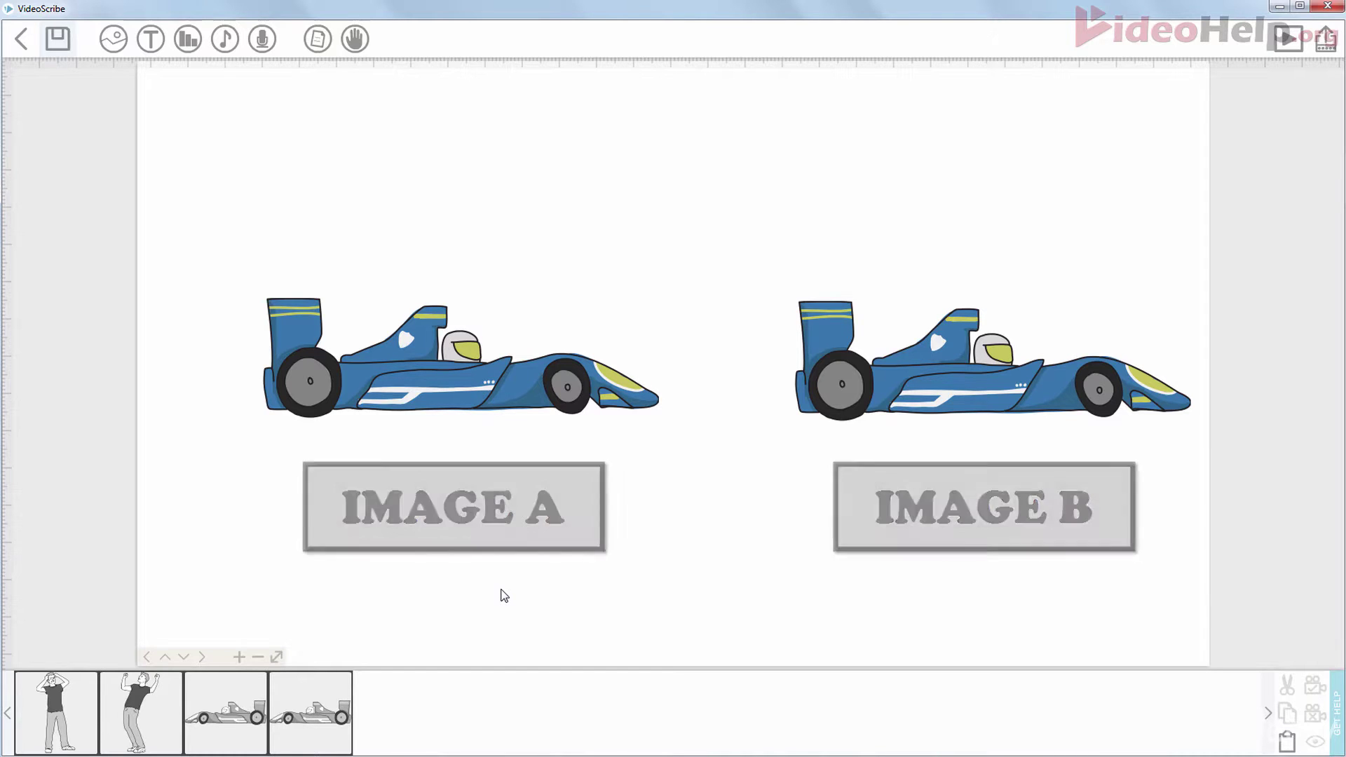
drag(502, 591, 460, 607)
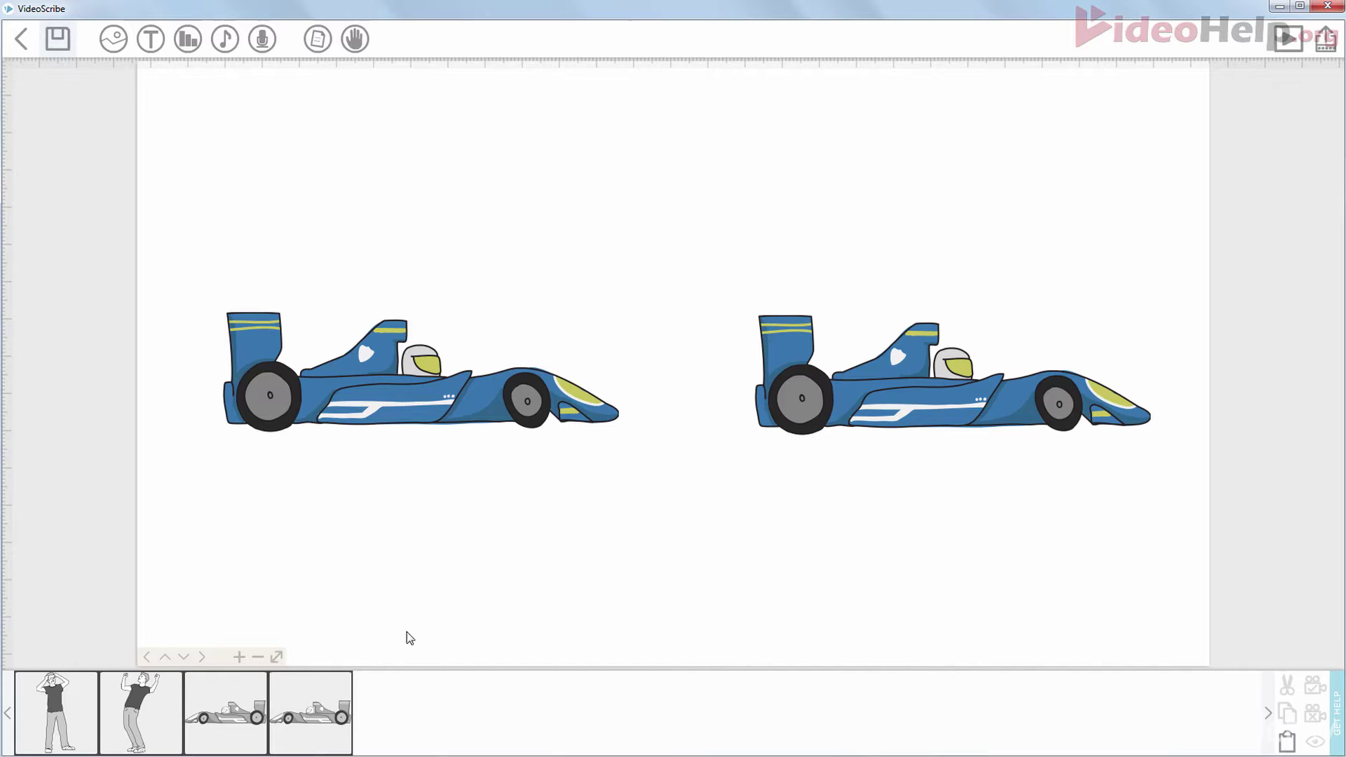